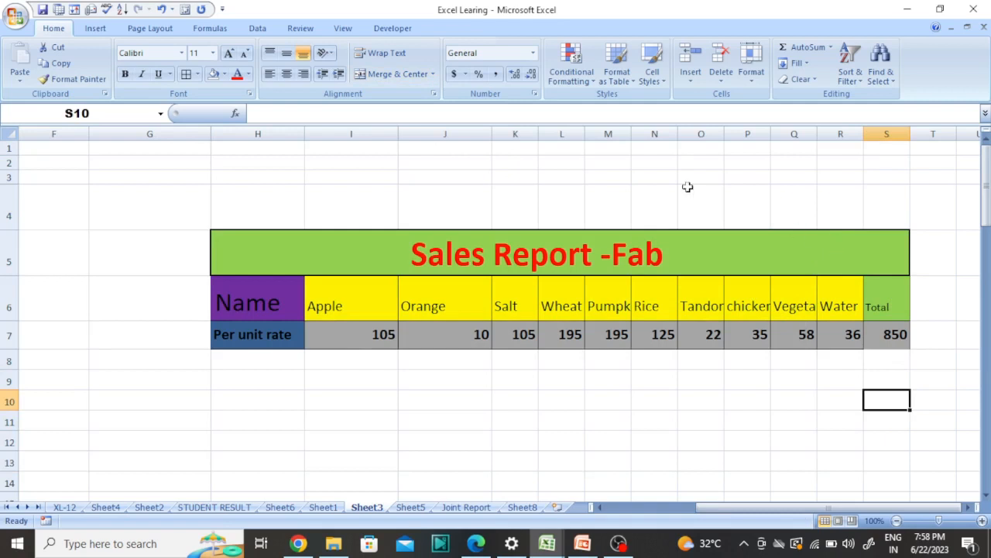
- Widen columns K through R of the Sheet3 sales report equally so the item names have more room
{"action": "left_click_drag", "start_coordinate": [518, 144], "coordinate": [825, 135]}
{"action": "left_click_drag", "start_coordinate": [678, 134], "coordinate": [689, 136]}
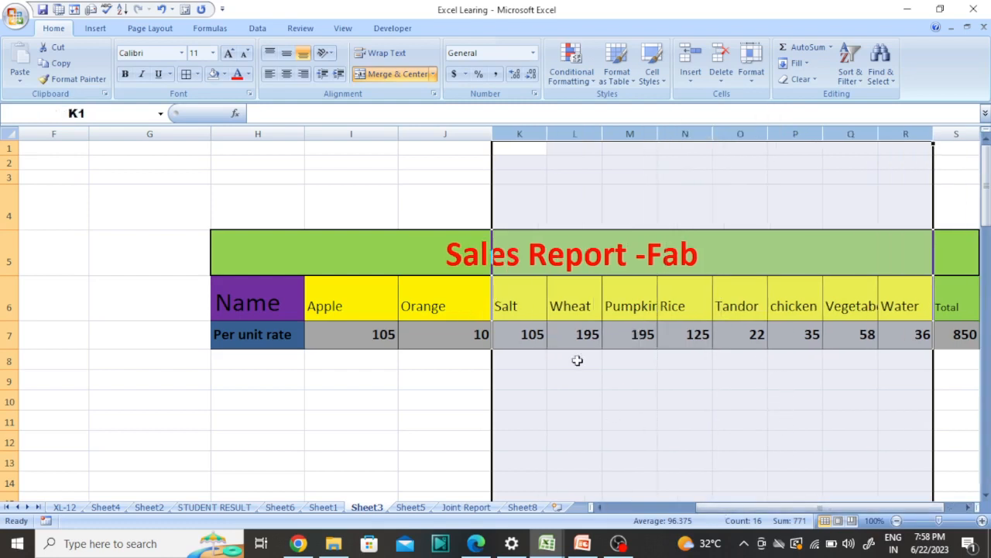
{"action": "left_click_drag", "start_coordinate": [724, 508], "coordinate": [744, 508]}
{"action": "left_click", "coordinate": [885, 334]}
{"action": "left_click", "coordinate": [887, 307]}
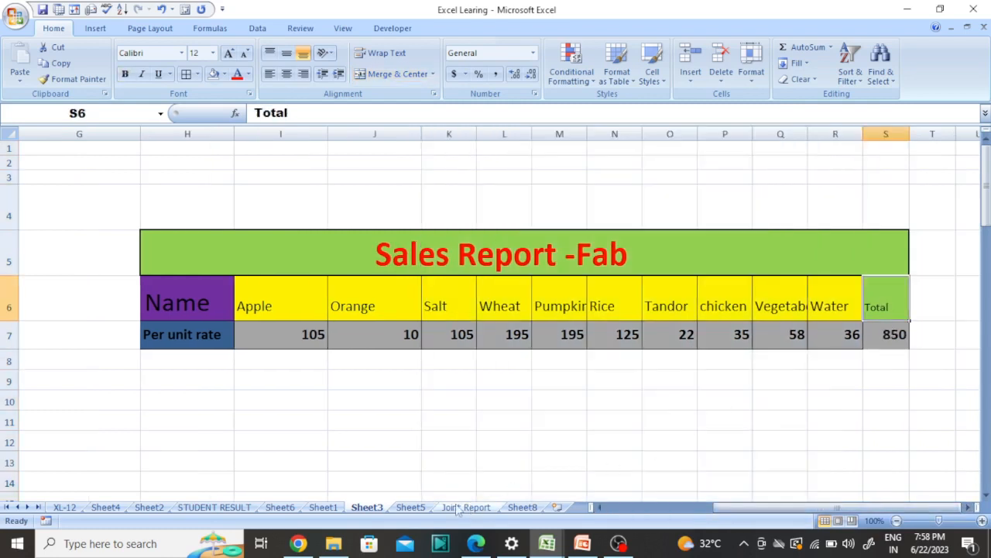
- Look through the Sheet5 sales report, the Joint Report table and the Total cell S7 on Sheet3
{"action": "left_click", "coordinate": [411, 507]}
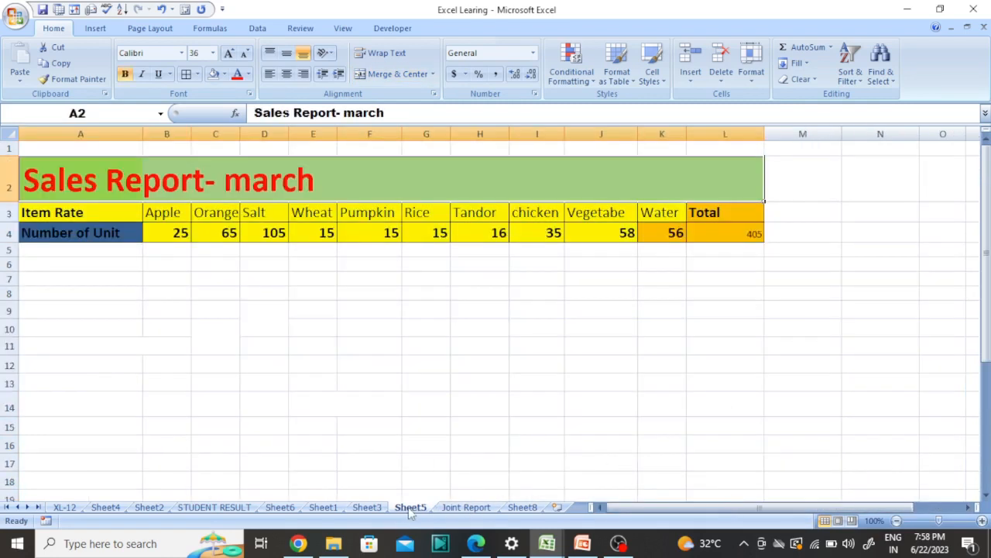
{"action": "left_click", "coordinate": [467, 510]}
{"action": "left_click", "coordinate": [454, 150]}
{"action": "left_click", "coordinate": [467, 180]}
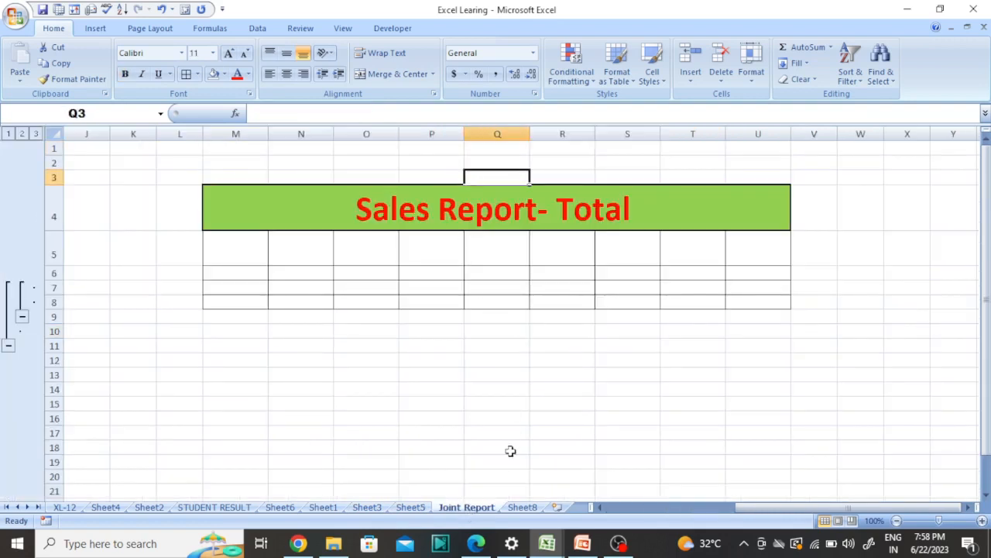
{"action": "left_click", "coordinate": [410, 507]}
{"action": "left_click", "coordinate": [368, 507]}
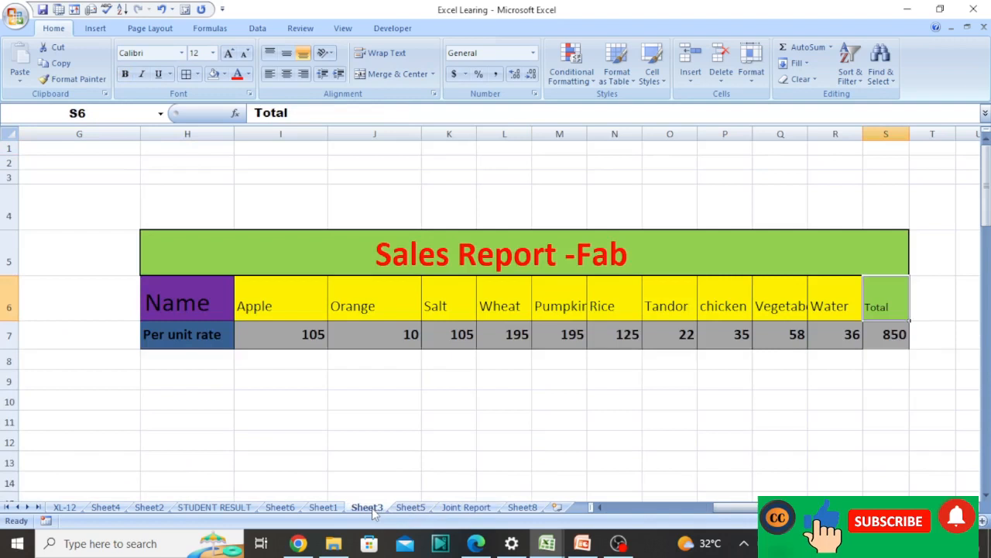
{"action": "left_click", "coordinate": [892, 336]}
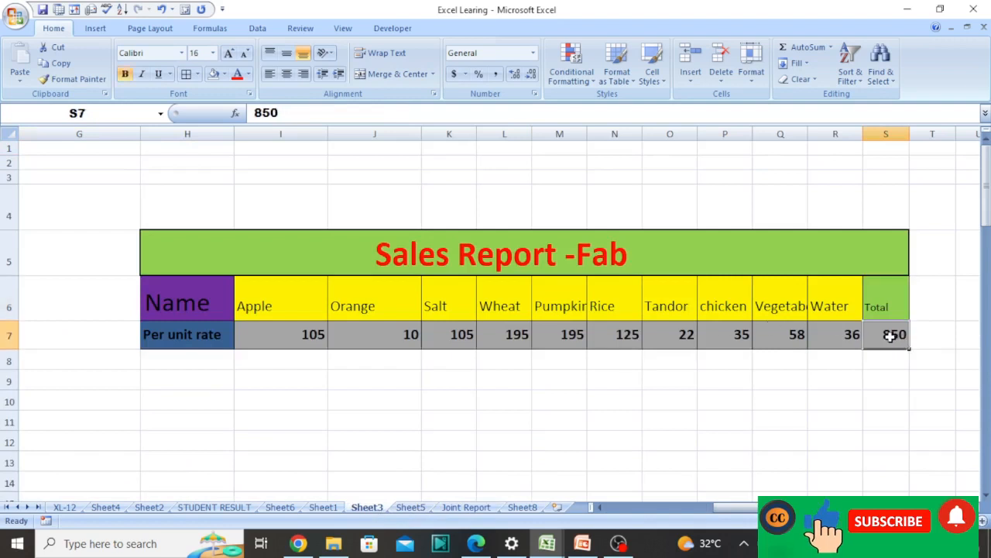
- In cell N2 of the Joint Report sheet, add both sheet totals with the formula =Sheet3!S7+Sheet5!L4
{"action": "left_click", "coordinate": [468, 507]}
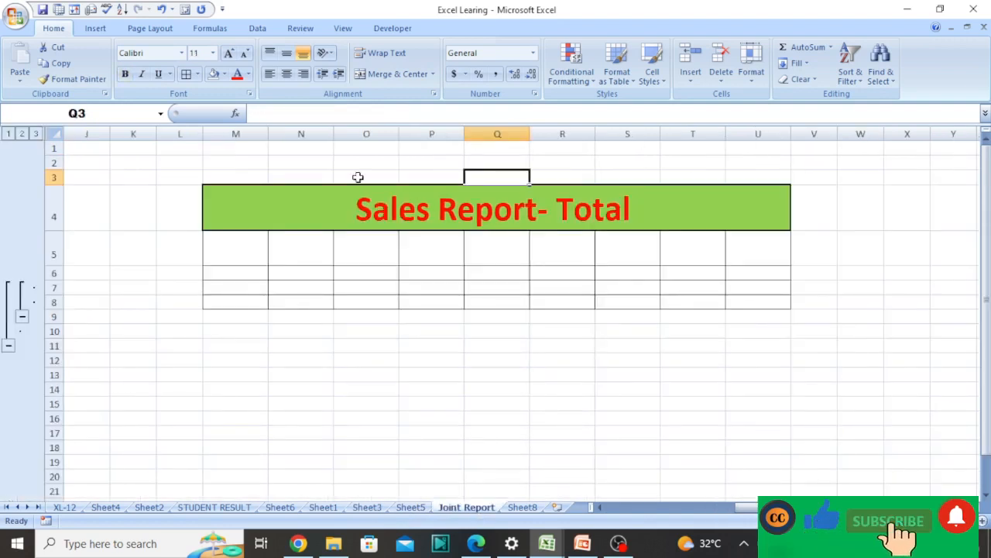
{"action": "left_click", "coordinate": [306, 166]}
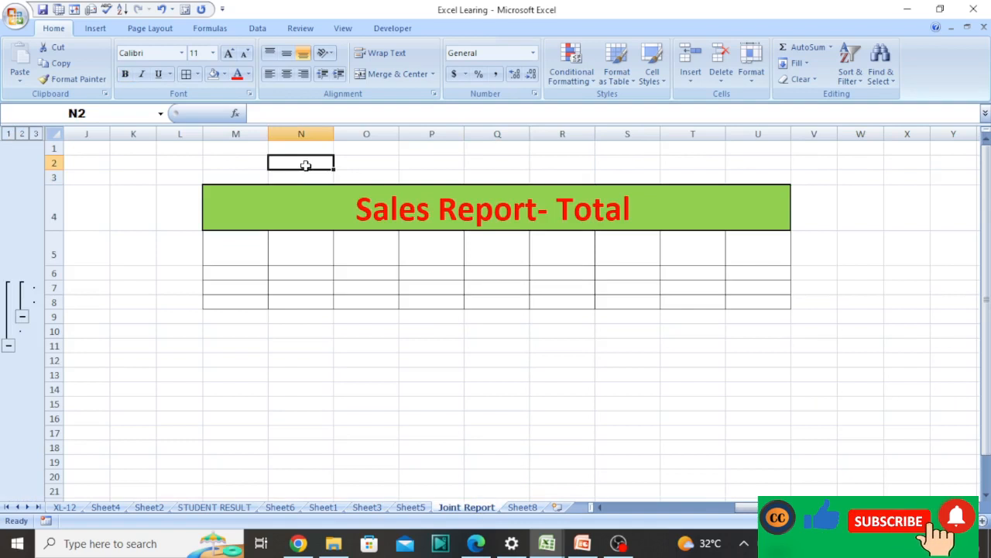
{"action": "type", "text": "=Sheet3!"}
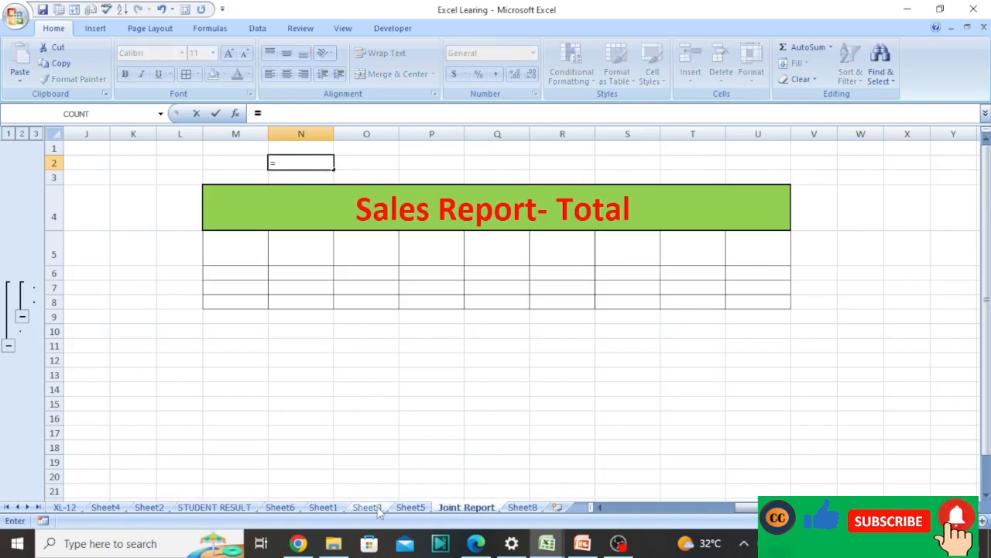
{"action": "left_click", "coordinate": [374, 507]}
{"action": "left_click", "coordinate": [890, 335]}
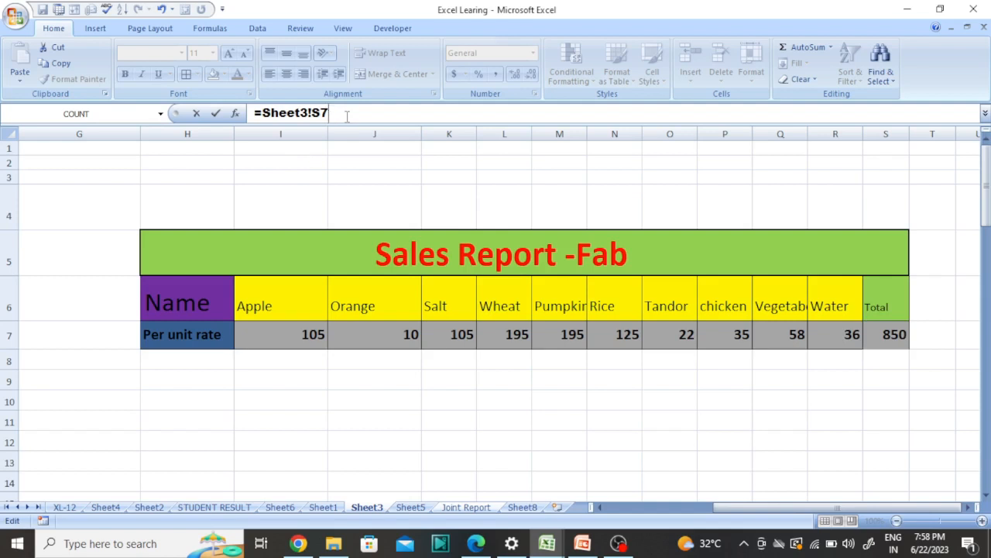
{"action": "left_click", "coordinate": [411, 507]}
{"action": "left_click", "coordinate": [718, 235]}
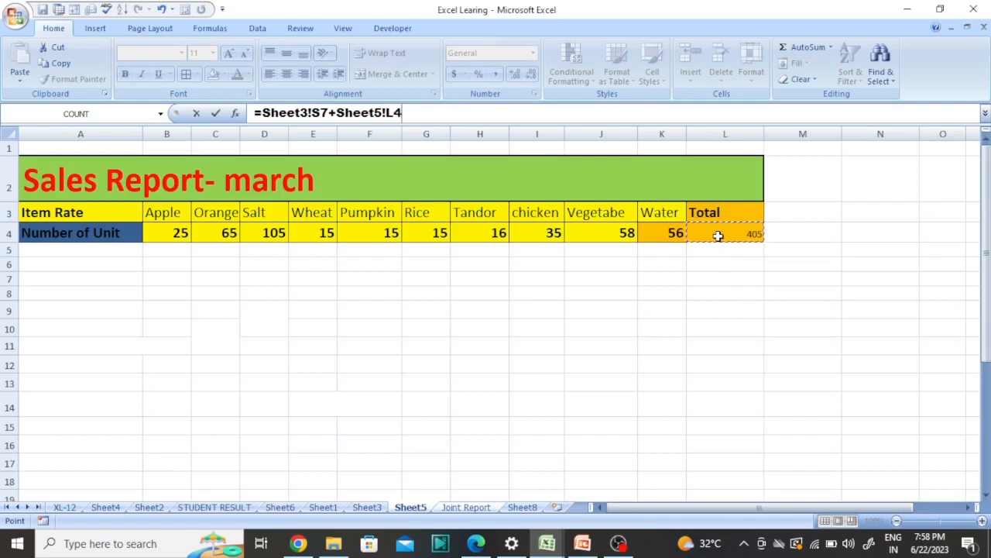
{"action": "key", "text": "Return"}
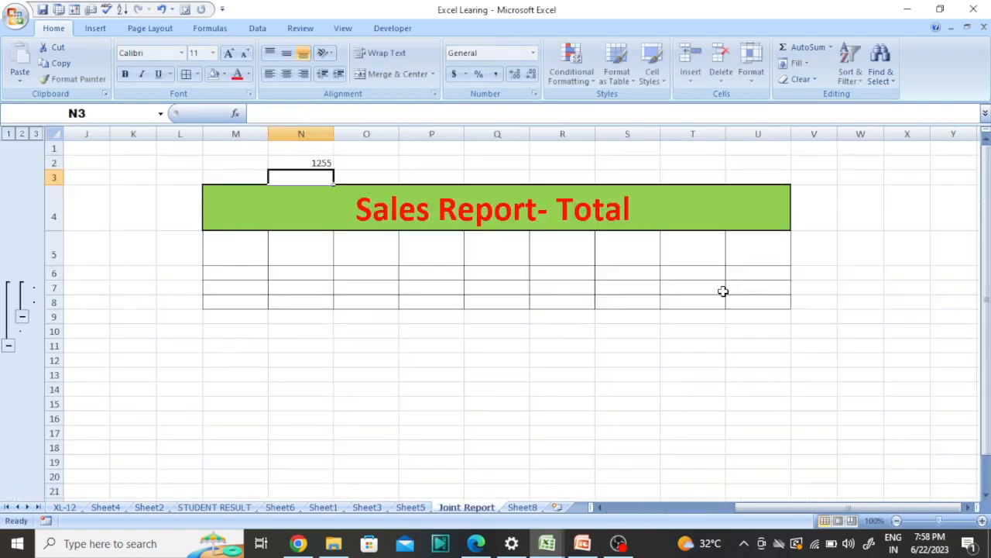
{"action": "left_click", "coordinate": [422, 164]}
{"action": "left_click", "coordinate": [302, 161]}
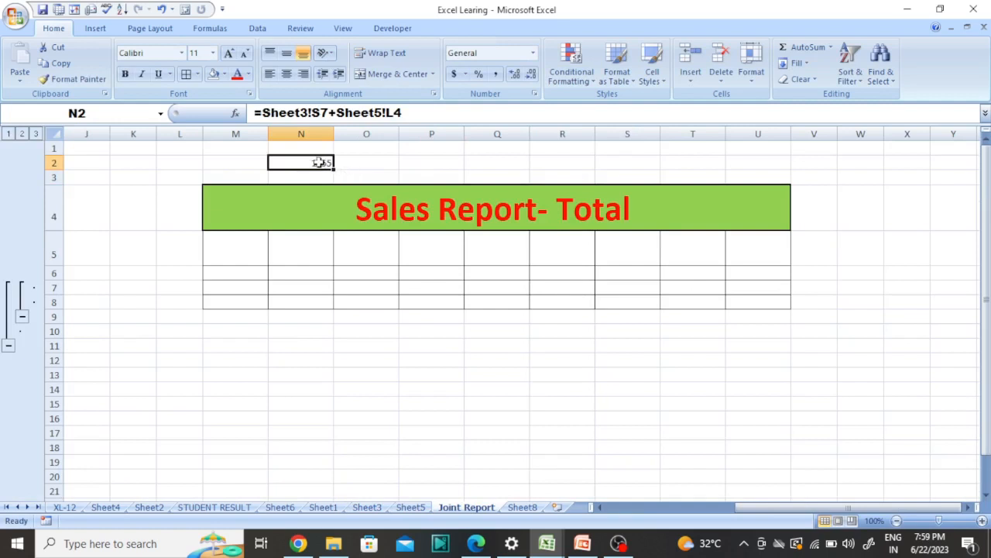
- Examine the neighbouring source sheets and the item data in A3:L4 of the March report on Sheet5
{"action": "left_click", "coordinate": [368, 507]}
{"action": "left_click", "coordinate": [327, 506]}
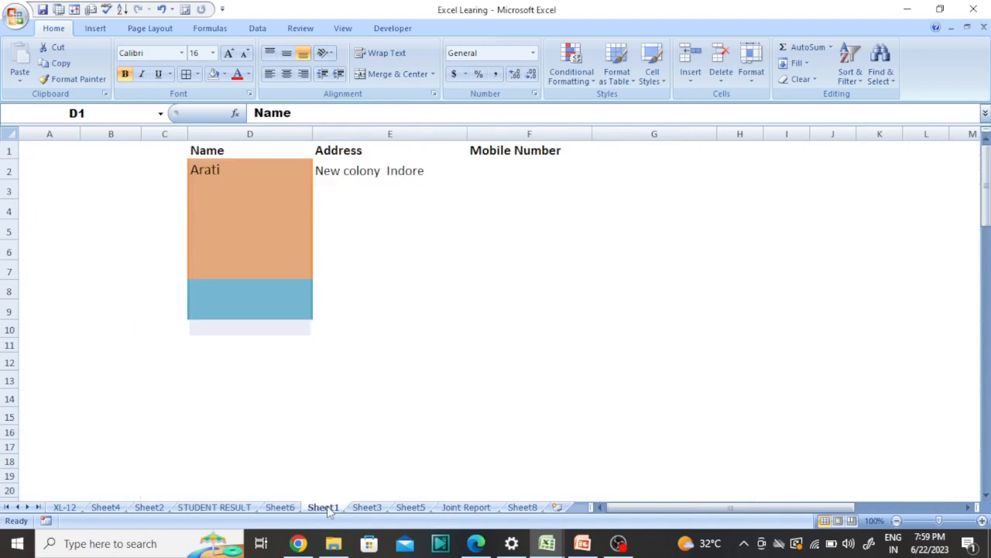
{"action": "left_click", "coordinate": [364, 506]}
{"action": "left_click", "coordinate": [409, 506]}
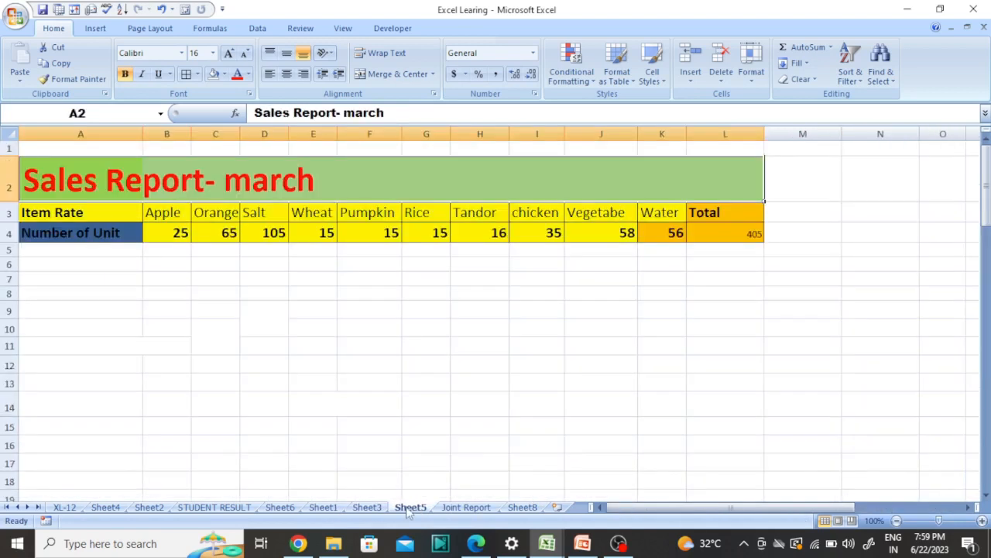
{"action": "left_click", "coordinate": [527, 264]}
{"action": "left_click", "coordinate": [483, 232]}
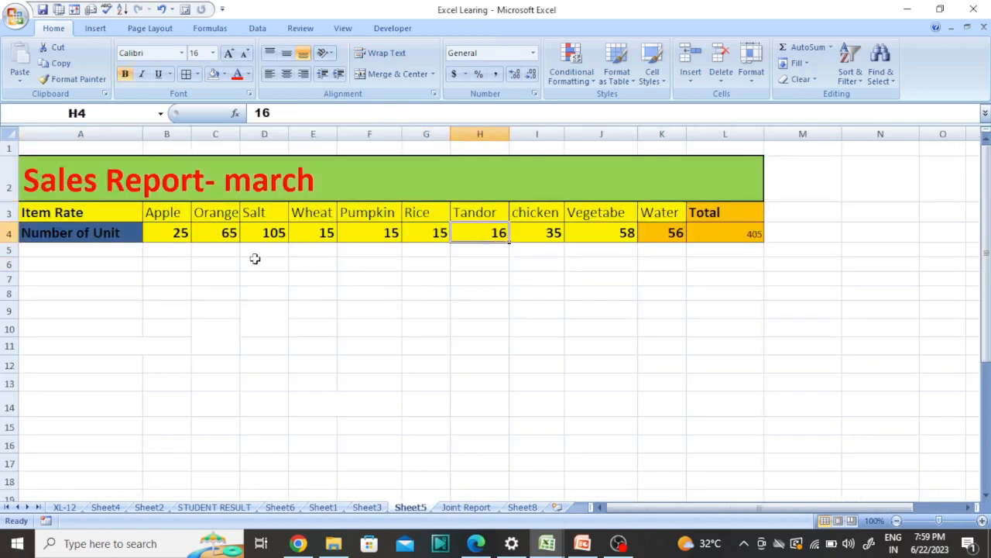
{"action": "left_click", "coordinate": [68, 211]}
{"action": "left_click_drag", "start_coordinate": [68, 212], "coordinate": [714, 235]}
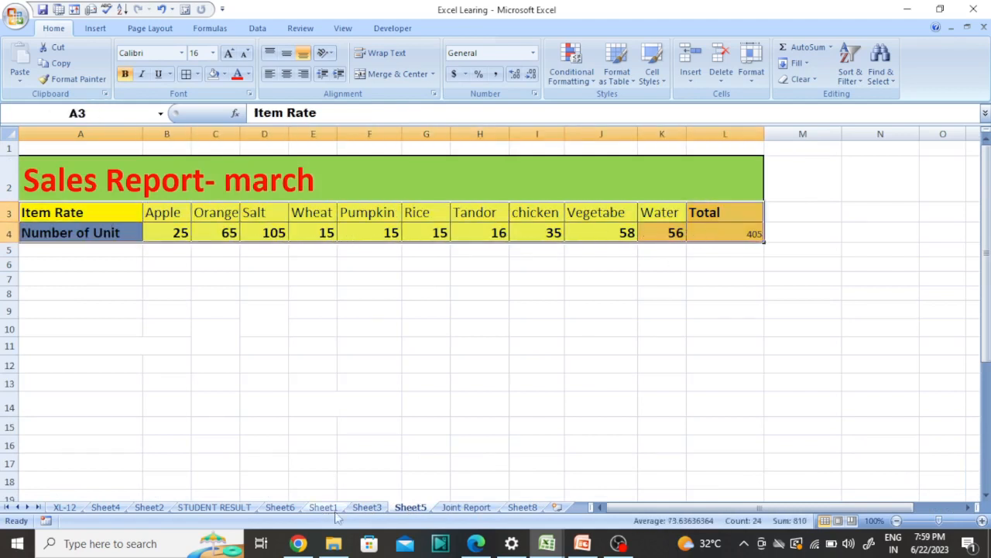
- Compare the source sheets with the empty report tables on Joint Report and Sheet8, including range C5:N7
{"action": "left_click", "coordinate": [366, 508]}
{"action": "left_click", "coordinate": [410, 507]}
{"action": "left_click", "coordinate": [461, 508]}
{"action": "left_click", "coordinate": [237, 248]}
{"action": "left_click_drag", "start_coordinate": [237, 248], "coordinate": [735, 248]}
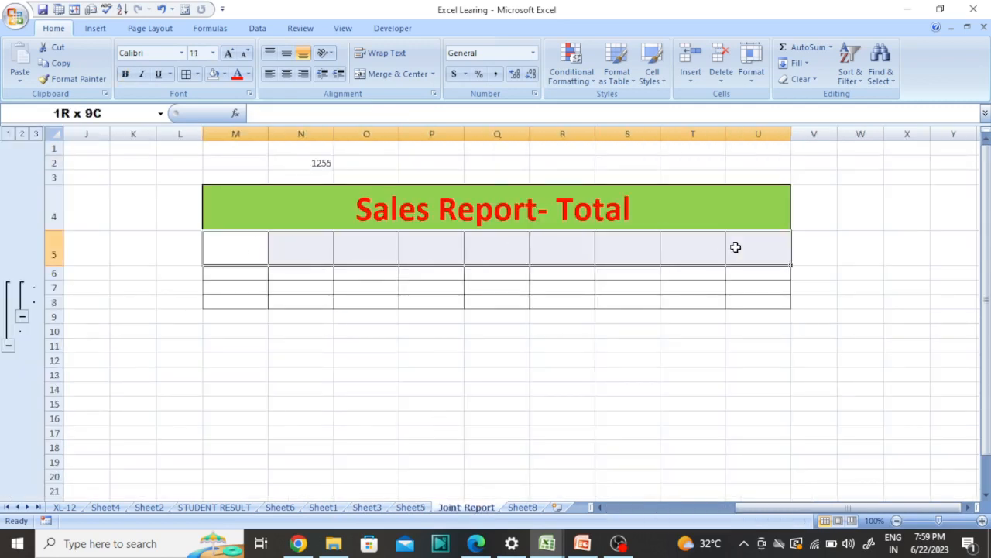
{"action": "left_click", "coordinate": [709, 311]}
{"action": "left_click", "coordinate": [523, 508]}
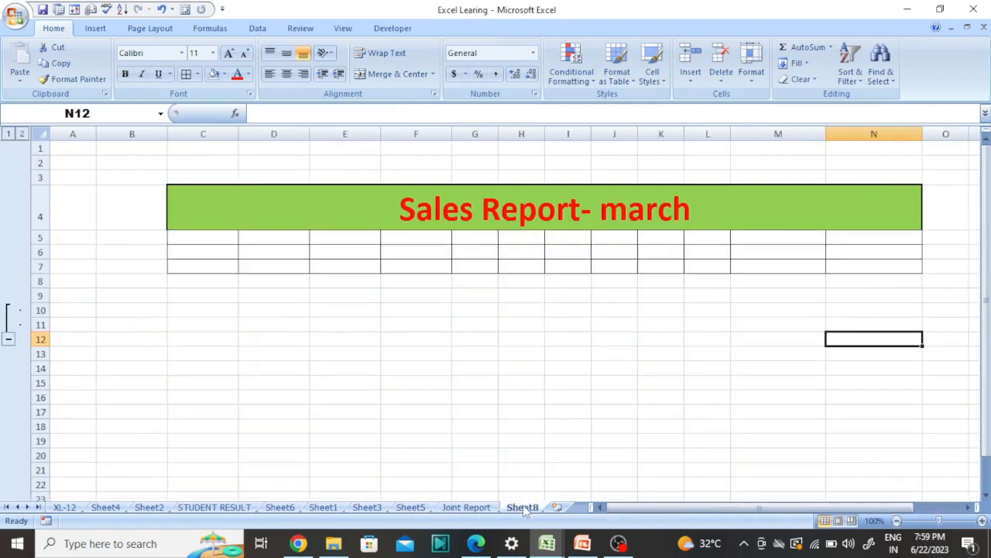
{"action": "left_click", "coordinate": [495, 243]}
{"action": "left_click_drag", "start_coordinate": [213, 236], "coordinate": [840, 236]}
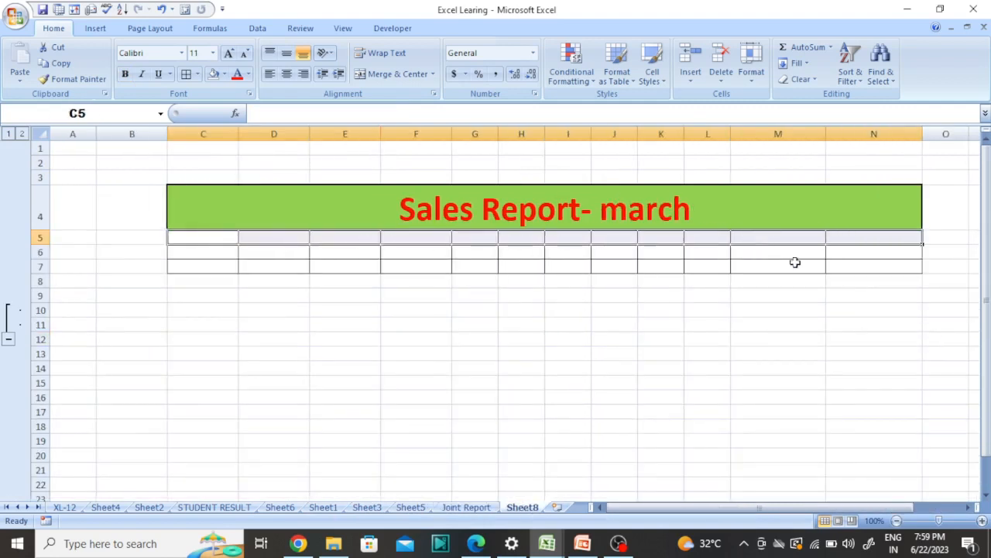
{"action": "left_click", "coordinate": [795, 262]}
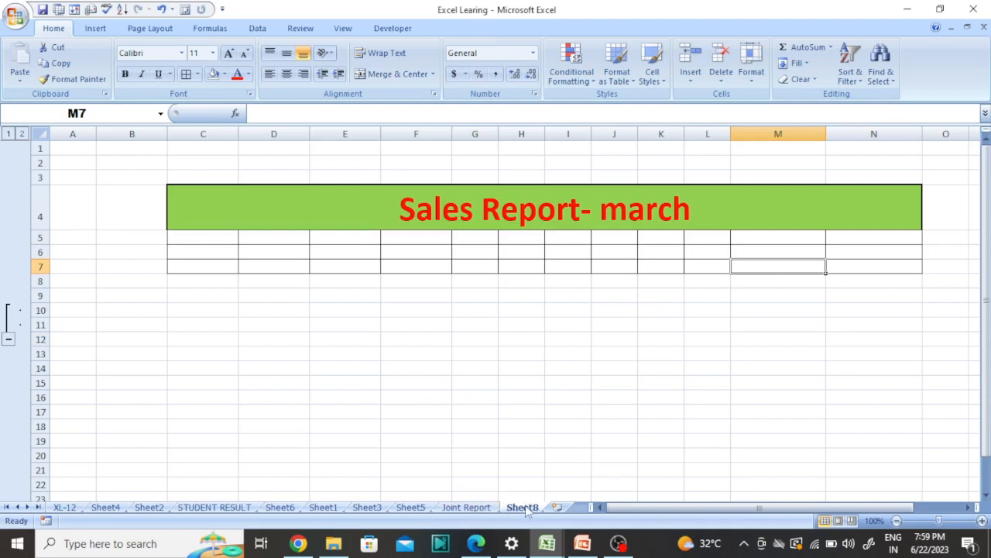
{"action": "left_click", "coordinate": [604, 243]}
{"action": "left_click_drag", "start_coordinate": [237, 239], "coordinate": [864, 273]}
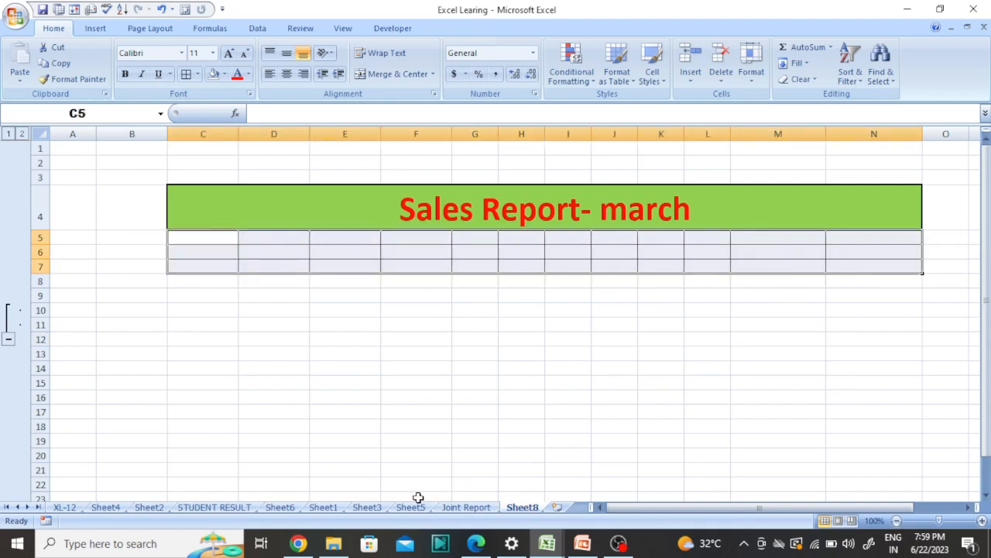
- Review the item names, per unit rates and total in the Sheet3 report
{"action": "left_click", "coordinate": [367, 507]}
{"action": "left_click", "coordinate": [377, 294]}
{"action": "left_click", "coordinate": [505, 313]}
{"action": "left_click", "coordinate": [615, 335]}
{"action": "left_click", "coordinate": [850, 332]}
{"action": "left_click", "coordinate": [899, 341]}
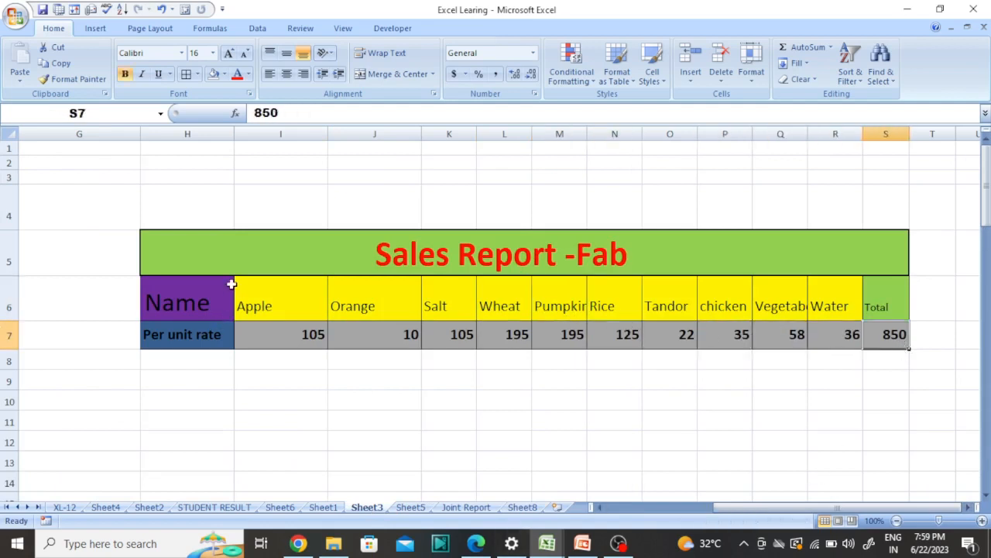
- Start a Consolidate operation at cell C5 of Sheet8 using the Sum function
{"action": "left_click", "coordinate": [522, 506]}
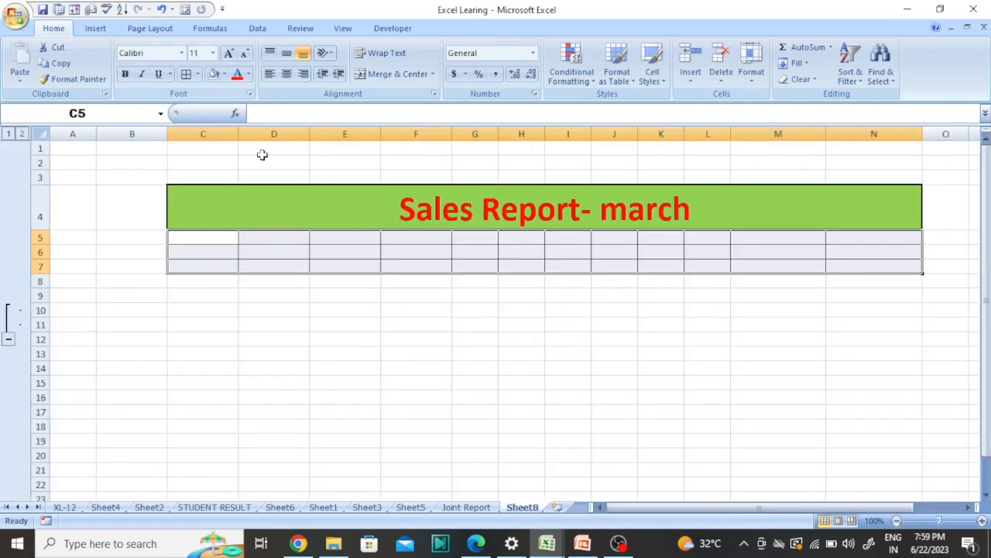
{"action": "left_click", "coordinate": [213, 233]}
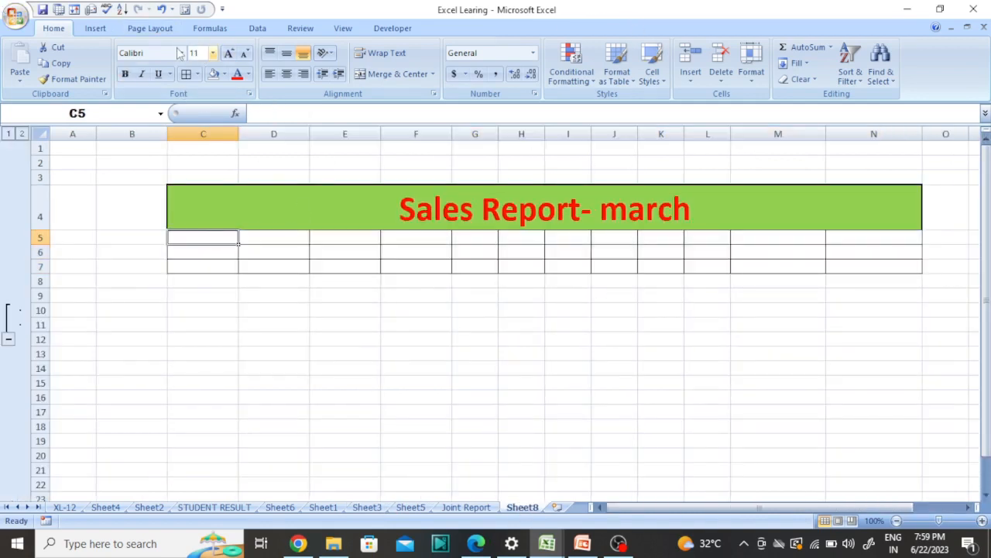
{"action": "left_click", "coordinate": [259, 29]}
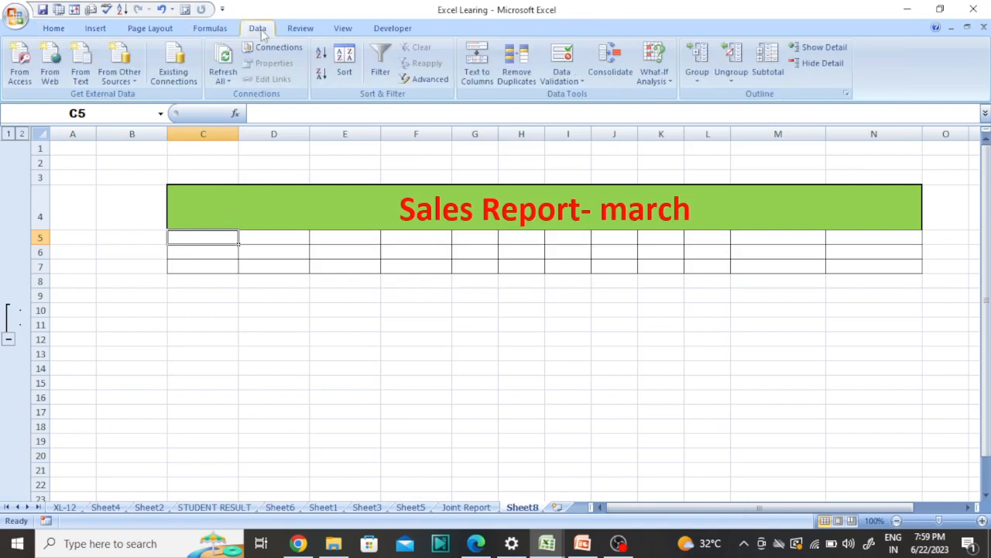
{"action": "left_click", "coordinate": [610, 62]}
{"action": "left_click_drag", "start_coordinate": [619, 34], "coordinate": [240, 141]}
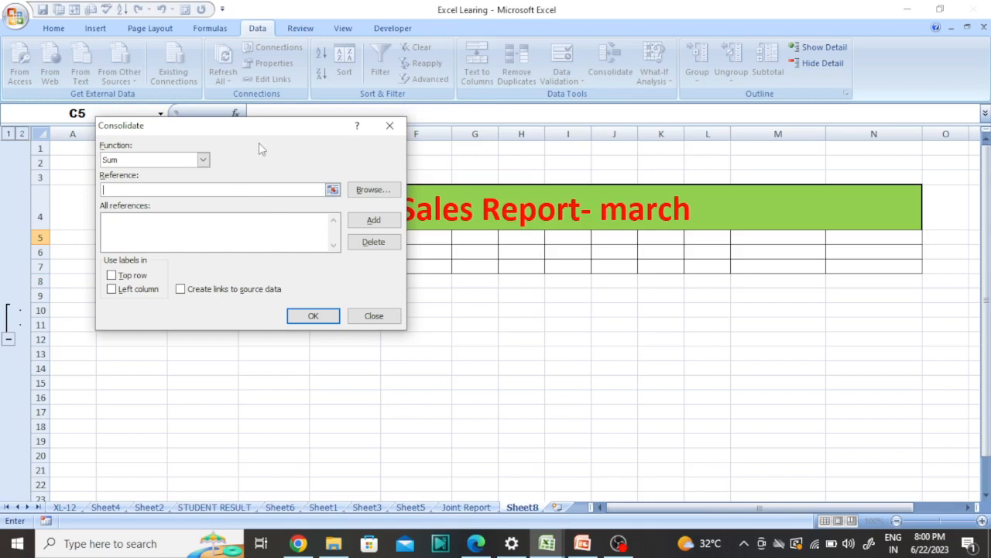
{"action": "left_click_drag", "start_coordinate": [287, 131], "coordinate": [500, 159]}
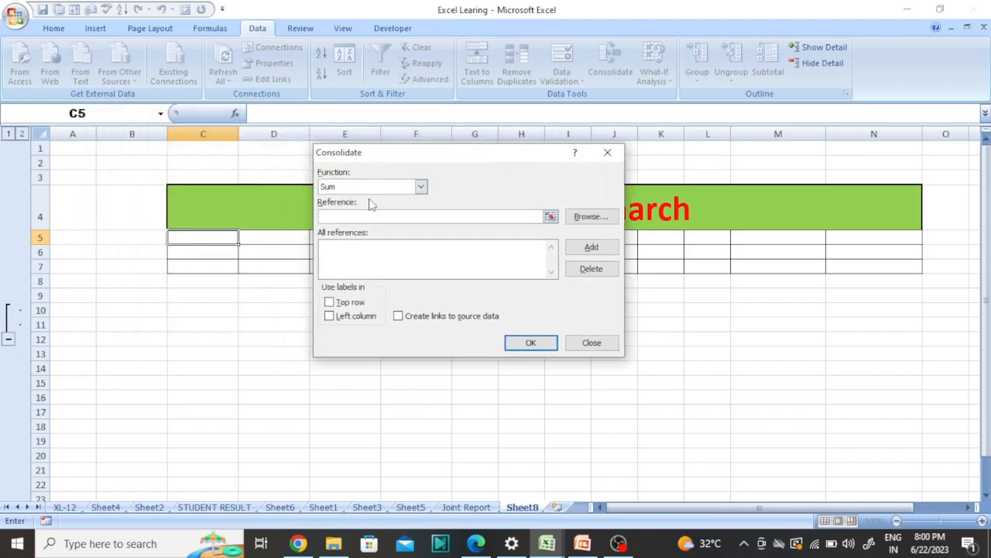
{"action": "left_click", "coordinate": [420, 187]}
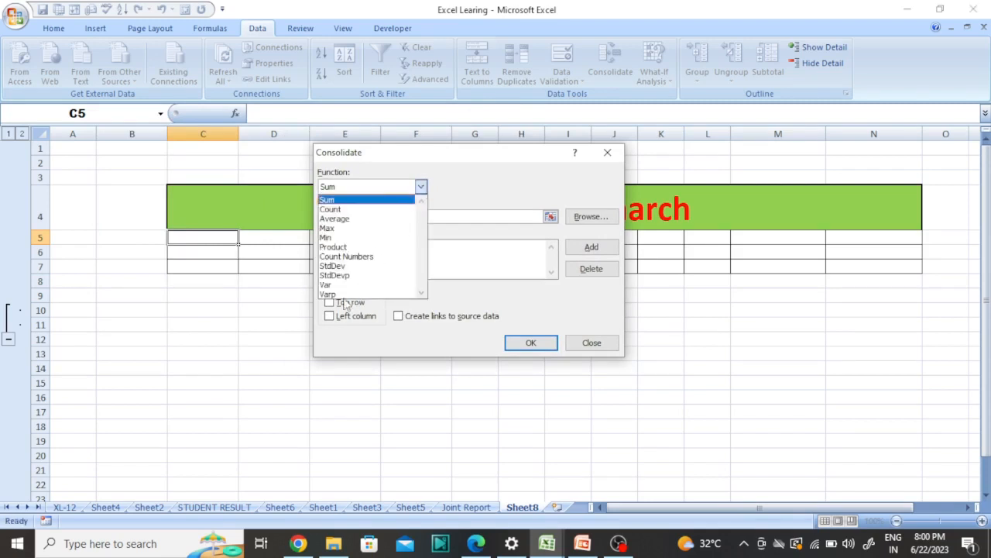
{"action": "left_click", "coordinate": [338, 201]}
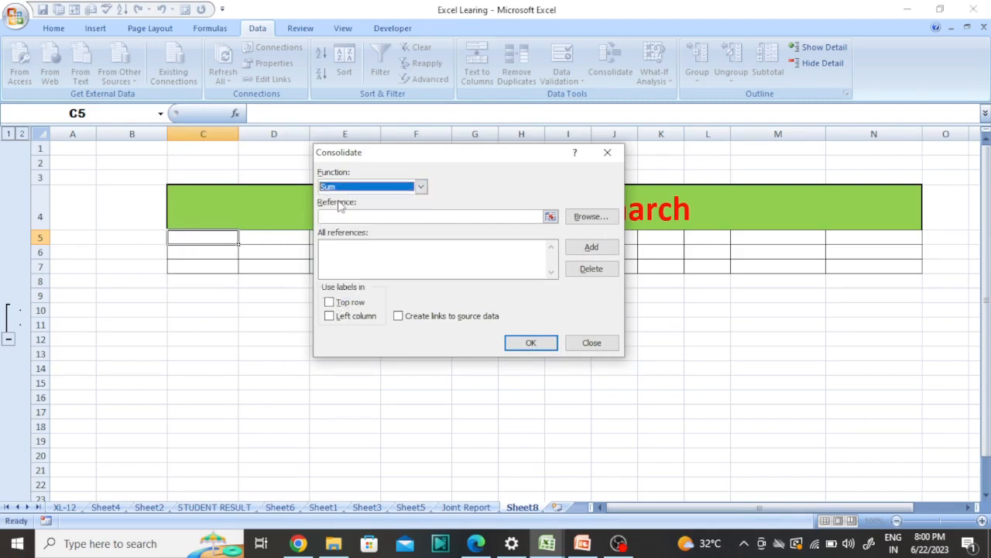
{"action": "left_click", "coordinate": [495, 217]}
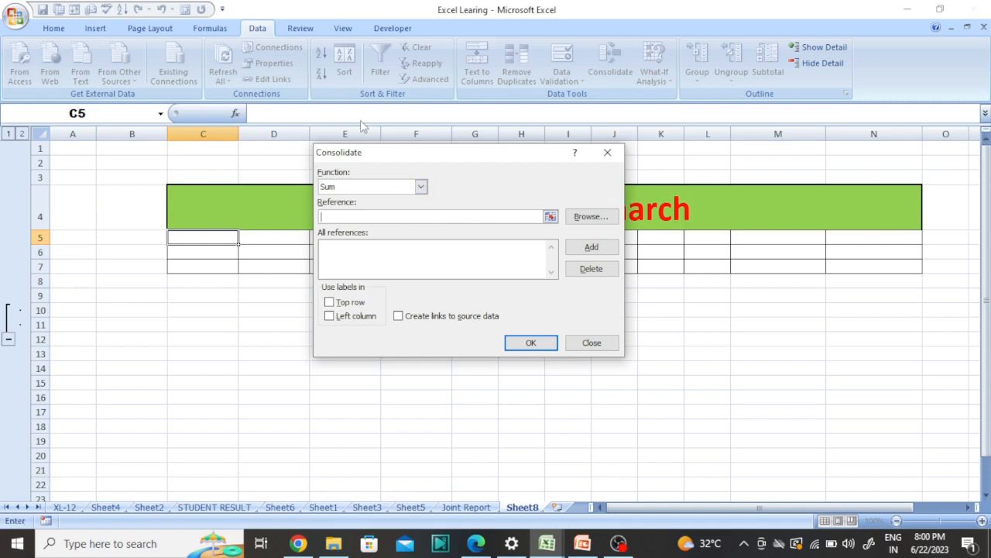
- Add the Sheet3 range H6:S7 to the consolidation references
{"action": "left_click", "coordinate": [367, 507]}
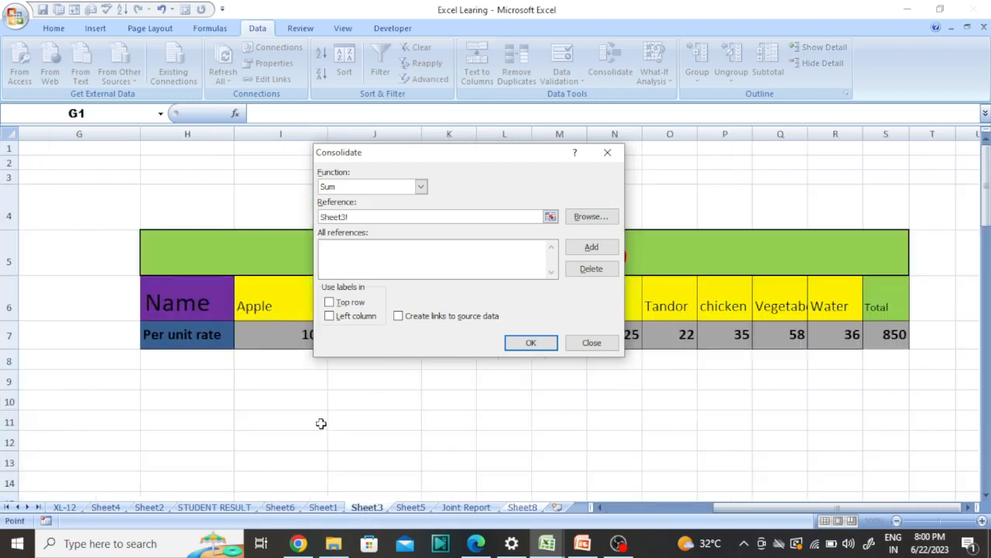
{"action": "left_click_drag", "start_coordinate": [191, 308], "coordinate": [880, 347]}
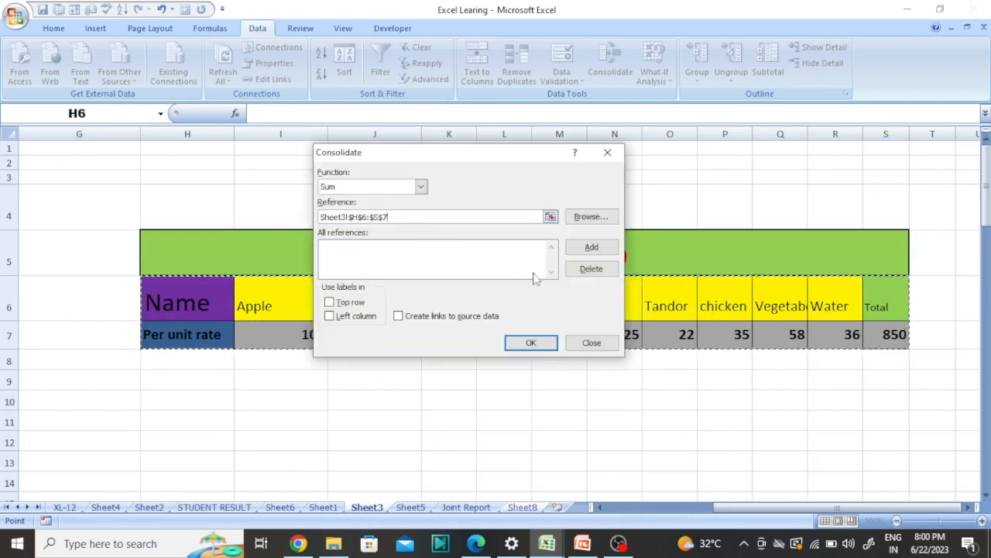
{"action": "left_click", "coordinate": [588, 249]}
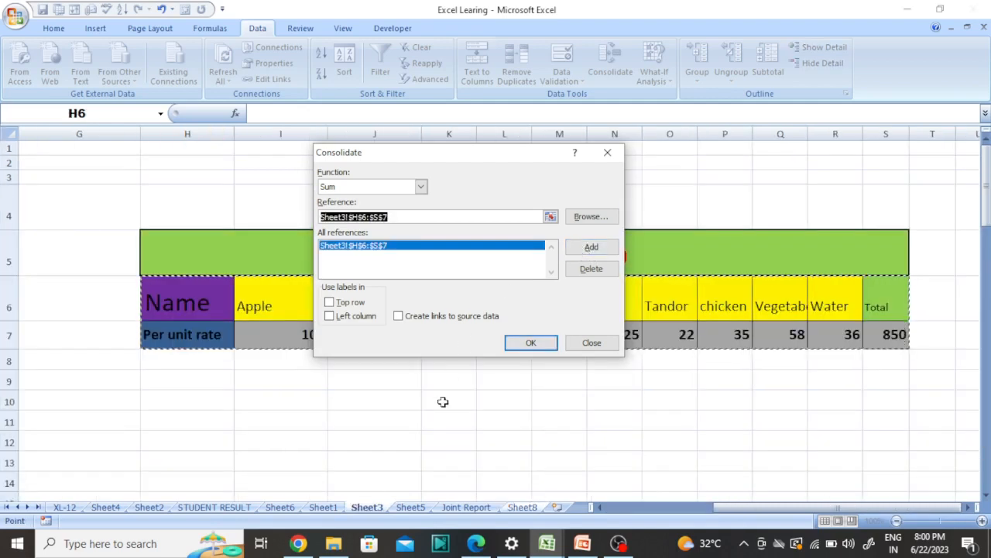
- Consolidate with Sheet5 range A3:L4 as the second reference, using top row labels and links to source data
{"action": "left_click", "coordinate": [410, 507]}
{"action": "left_click_drag", "start_coordinate": [48, 210], "coordinate": [728, 233]}
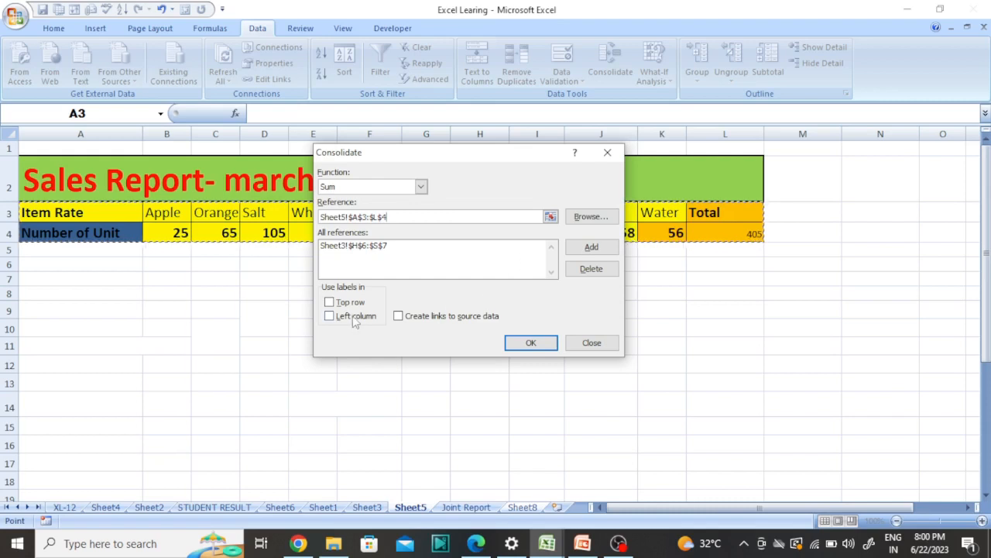
{"action": "left_click", "coordinate": [329, 302]}
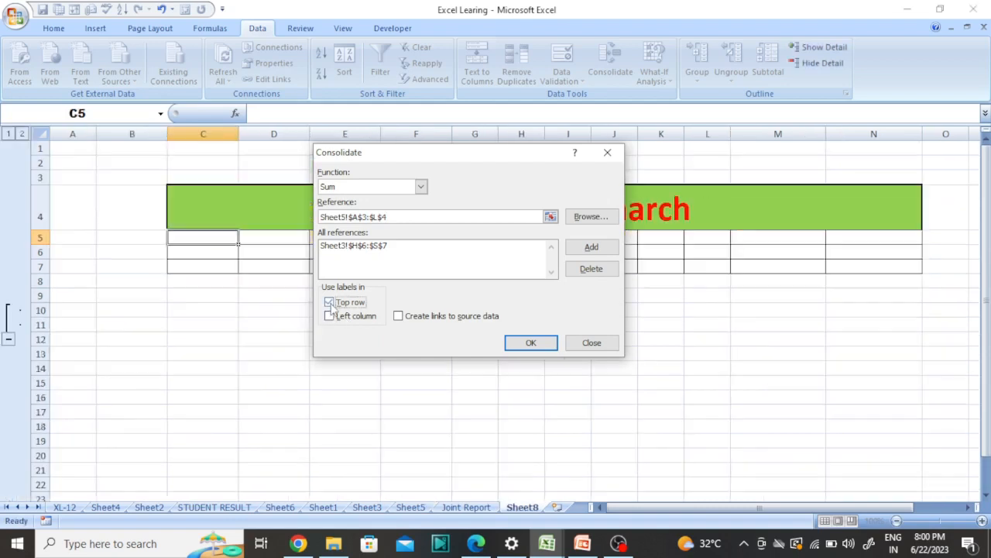
{"action": "left_click", "coordinate": [398, 317]}
{"action": "left_click", "coordinate": [529, 343]}
{"action": "left_click", "coordinate": [461, 316]}
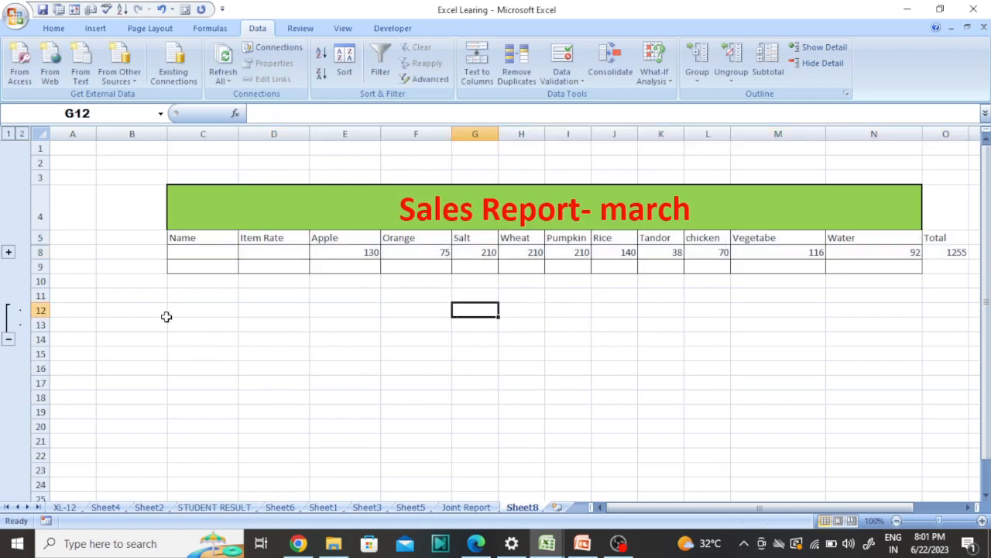
- Expand the grouped detail rows above row 8 of the consolidated table on Sheet8 and look over its headings and values
{"action": "left_click", "coordinate": [9, 253]}
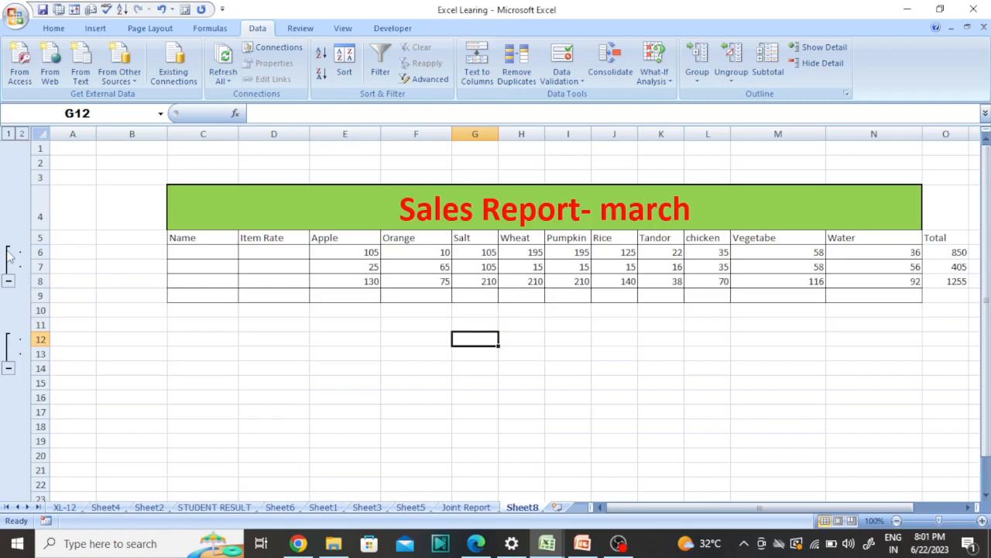
{"action": "left_click", "coordinate": [412, 294]}
{"action": "left_click_drag", "start_coordinate": [250, 237], "coordinate": [449, 238]}
{"action": "left_click", "coordinate": [202, 237]}
{"action": "left_click_drag", "start_coordinate": [250, 237], "coordinate": [947, 295]}
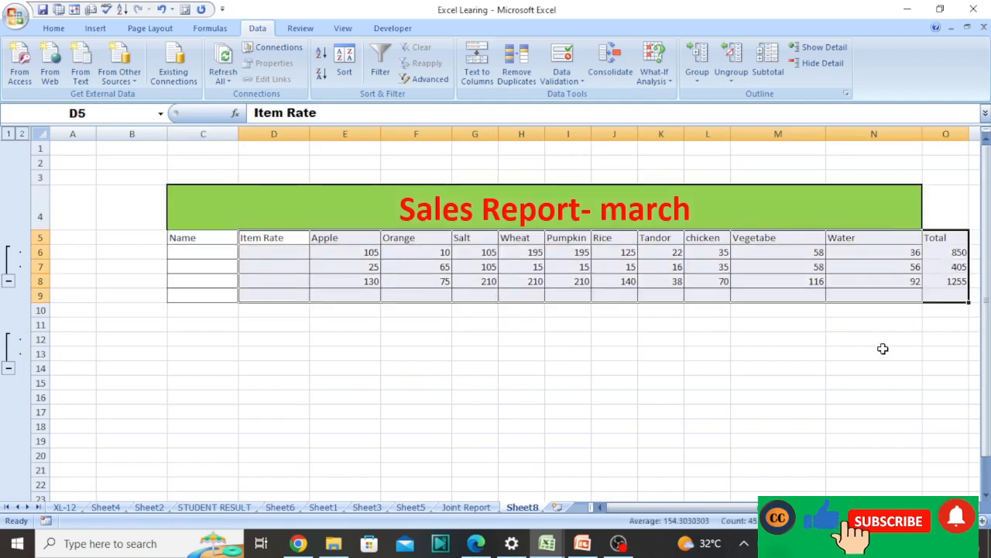
{"action": "left_click", "coordinate": [876, 353]}
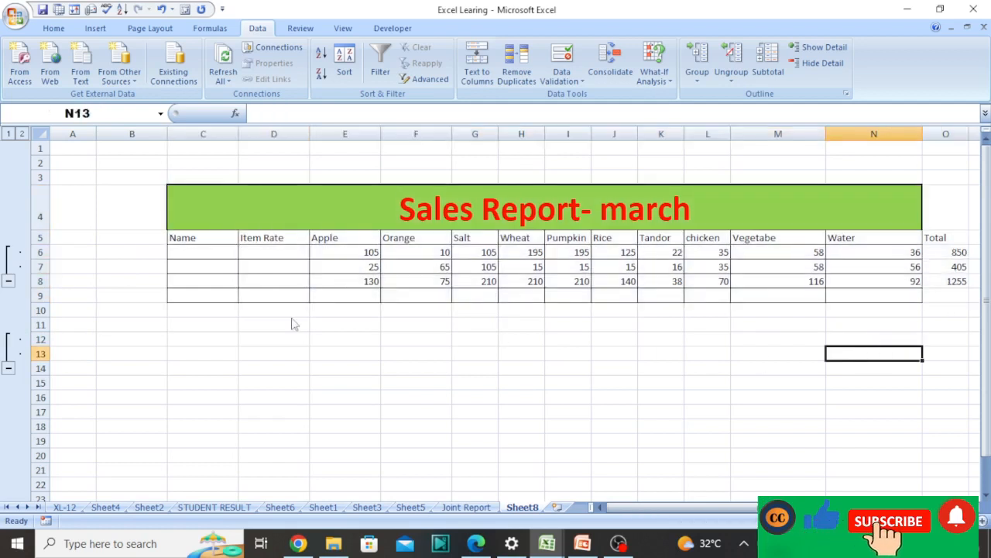
- Check the Pumpkin cells and the summed row E8:O8 against the two source rows above it
{"action": "left_click", "coordinate": [581, 254]}
{"action": "left_click", "coordinate": [581, 267]}
{"action": "left_click", "coordinate": [581, 281]}
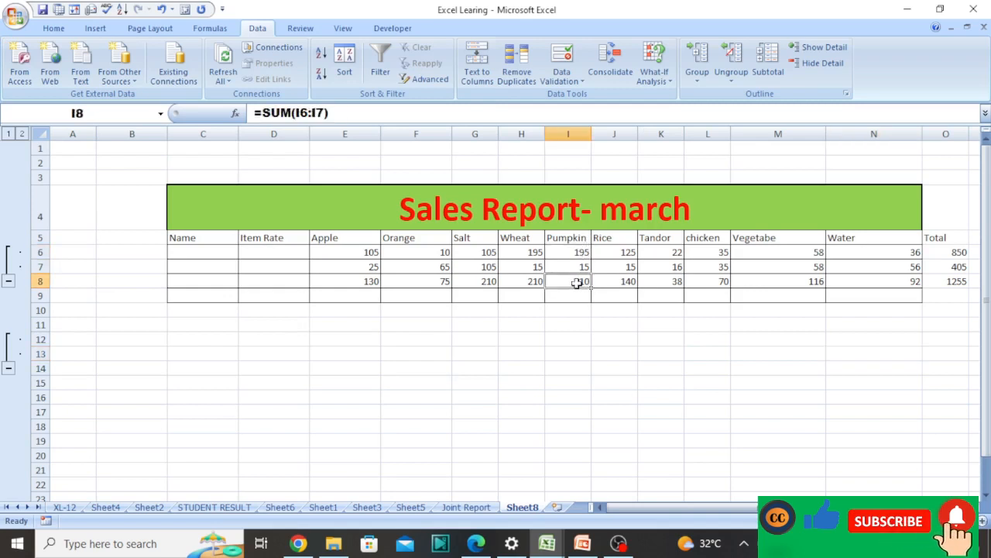
{"action": "left_click_drag", "start_coordinate": [338, 284], "coordinate": [946, 280]}
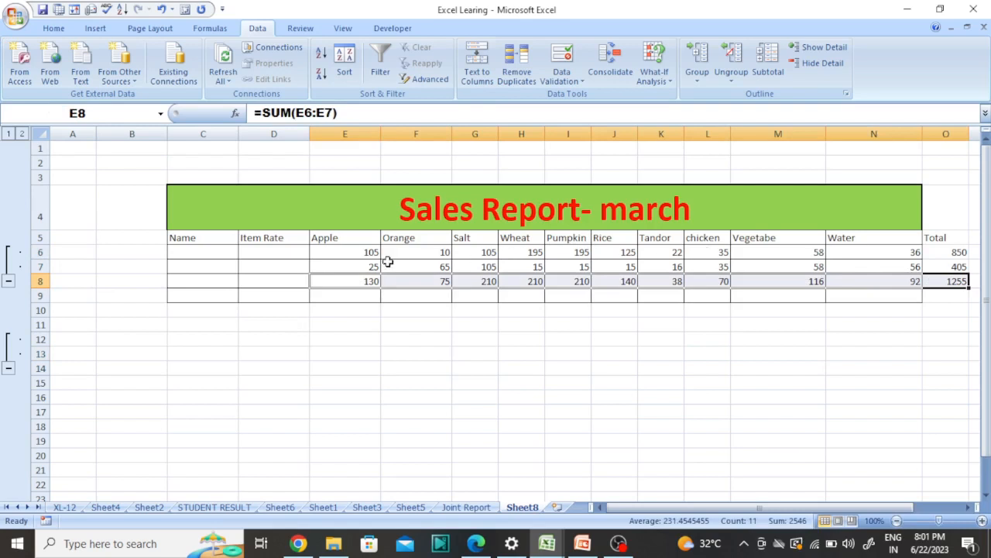
{"action": "left_click_drag", "start_coordinate": [370, 252], "coordinate": [365, 265]}
{"action": "left_click_drag", "start_coordinate": [303, 253], "coordinate": [830, 252]}
{"action": "left_click", "coordinate": [954, 242]}
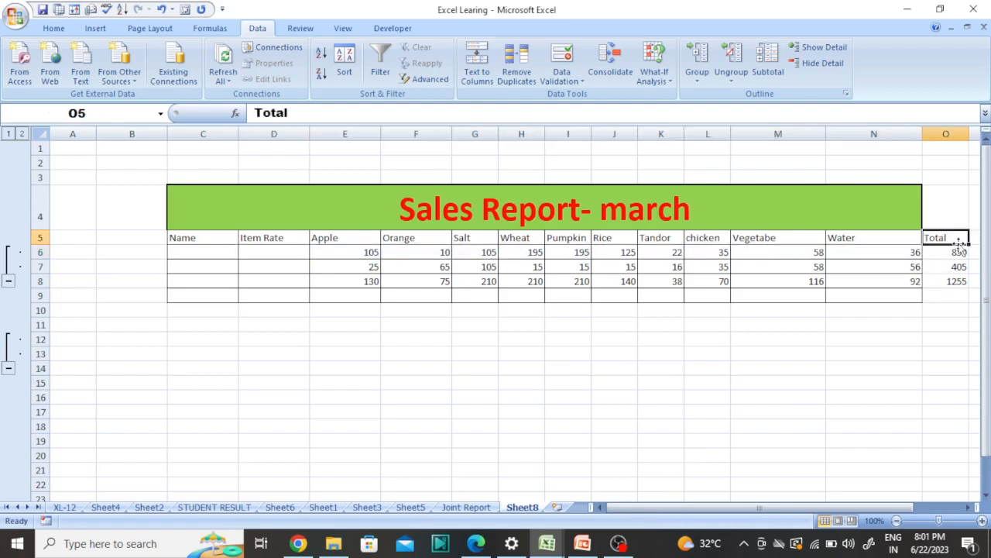
- Fill the Sheet3 data row, C6:O6, of the consolidated table with yellow
{"action": "left_click_drag", "start_coordinate": [952, 247], "coordinate": [192, 255]}
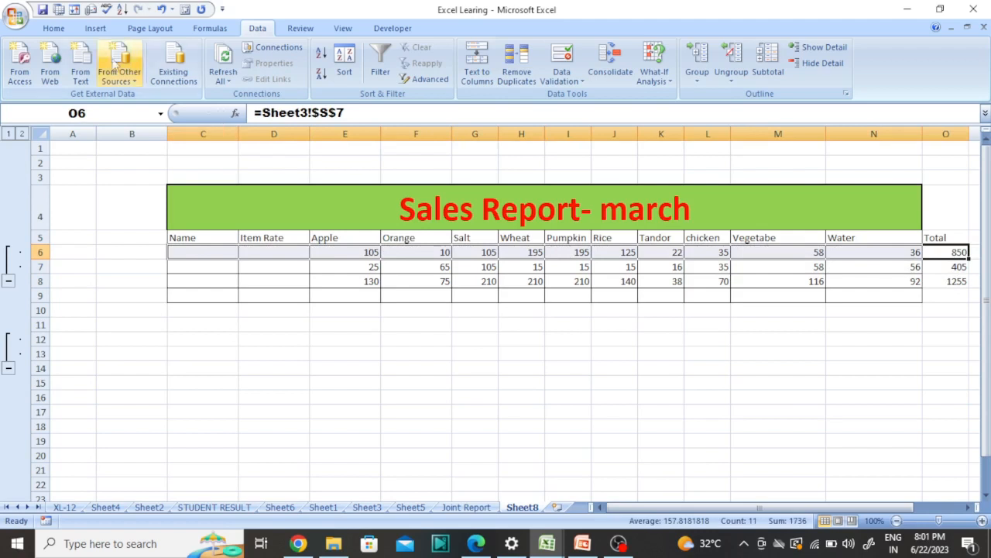
{"action": "left_click", "coordinate": [60, 29]}
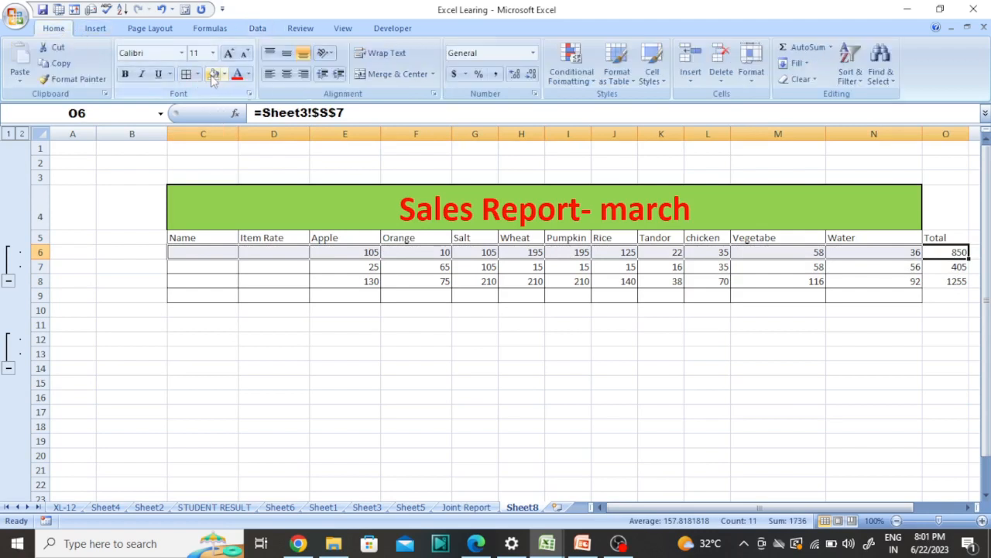
{"action": "left_click", "coordinate": [224, 75]}
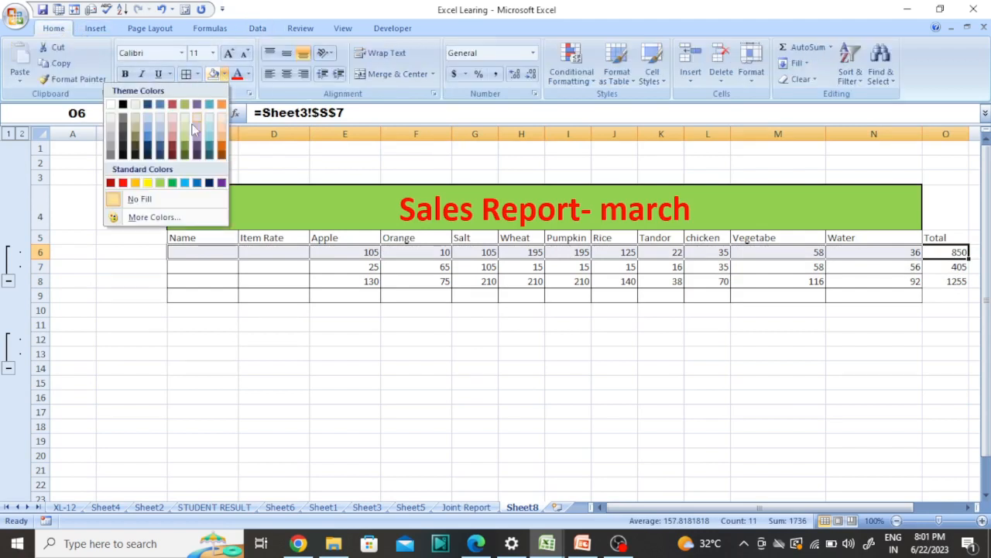
{"action": "left_click", "coordinate": [147, 184]}
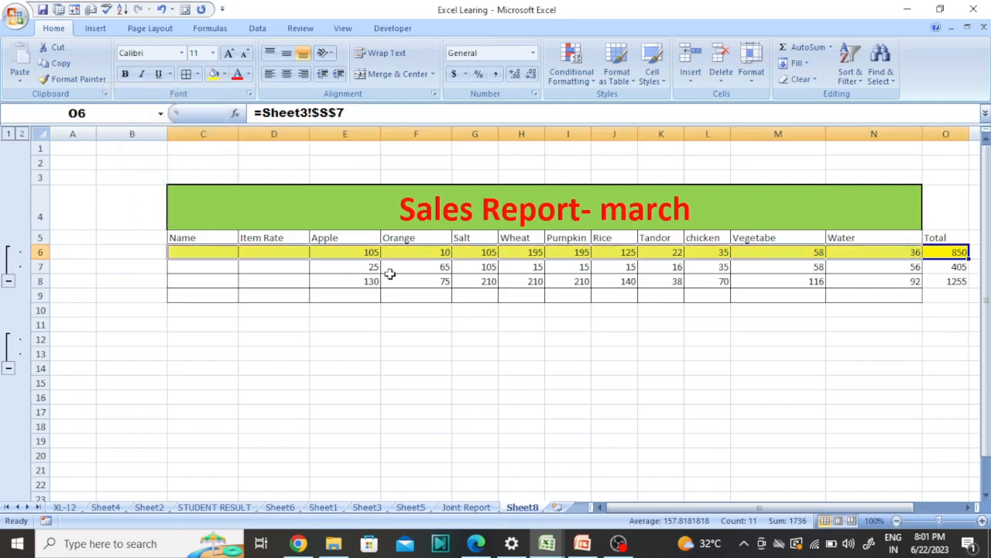
{"action": "left_click", "coordinate": [389, 281]}
- Fill the Sheet5 data row, C7:O7, of the consolidated table with dark orange
{"action": "left_click_drag", "start_coordinate": [959, 267], "coordinate": [192, 268]}
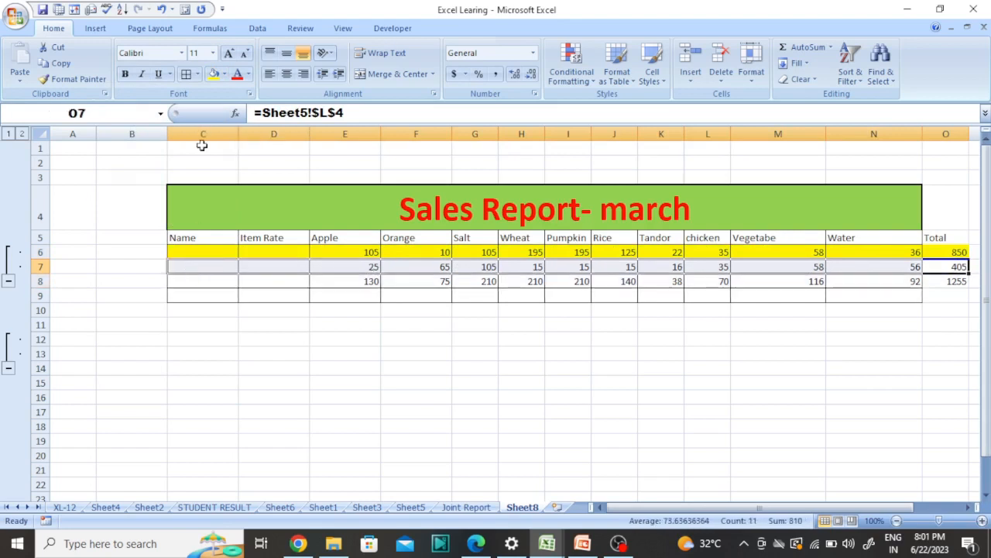
{"action": "left_click", "coordinate": [224, 74]}
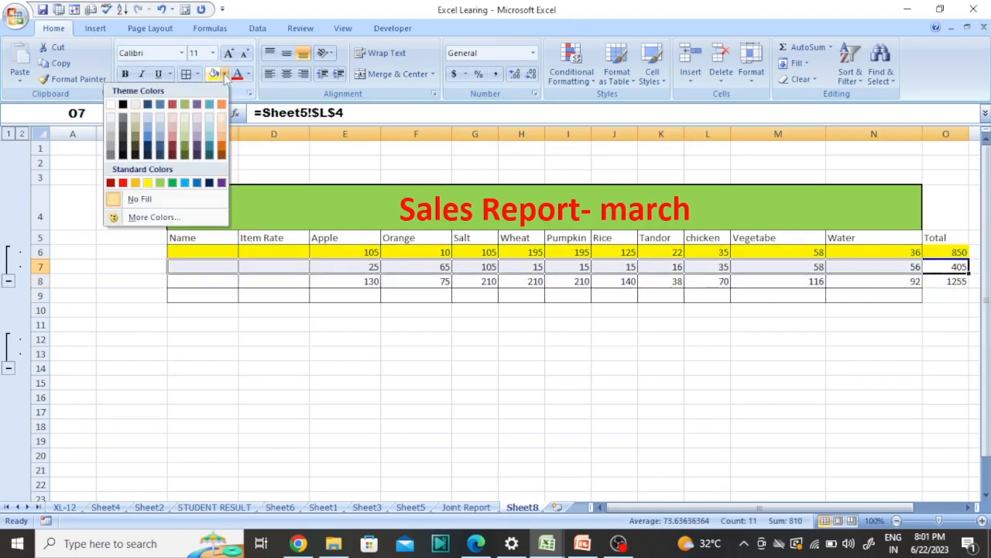
{"action": "left_click", "coordinate": [221, 146]}
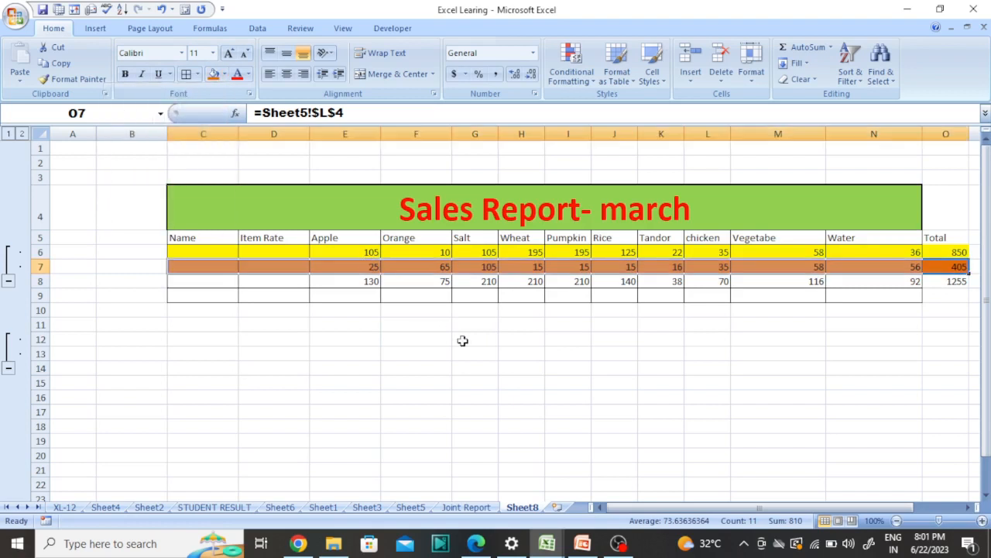
{"action": "left_click", "coordinate": [465, 339]}
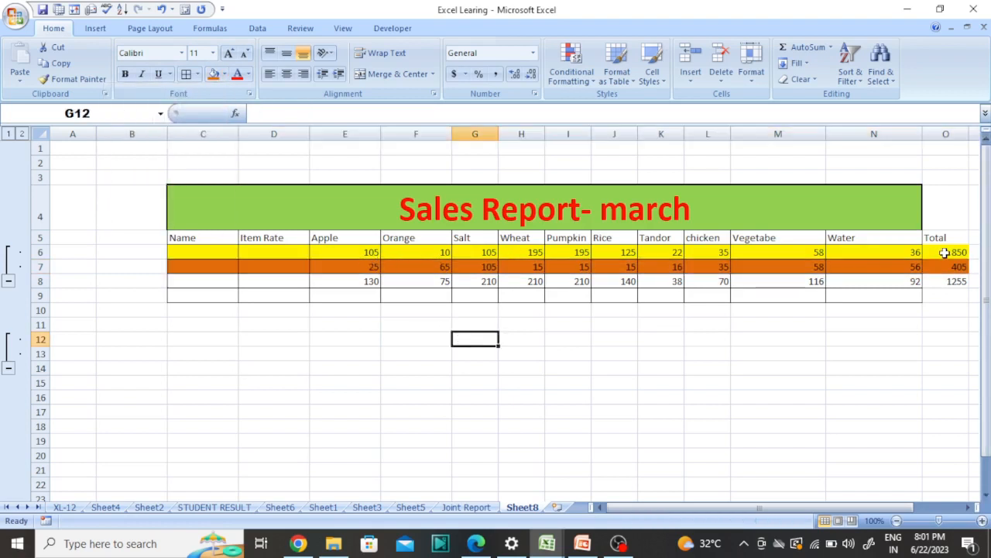
- Compare the source rows on Sheet3 and Sheet5 with the colored rows and Total column on Sheet8
{"action": "left_click", "coordinate": [370, 508]}
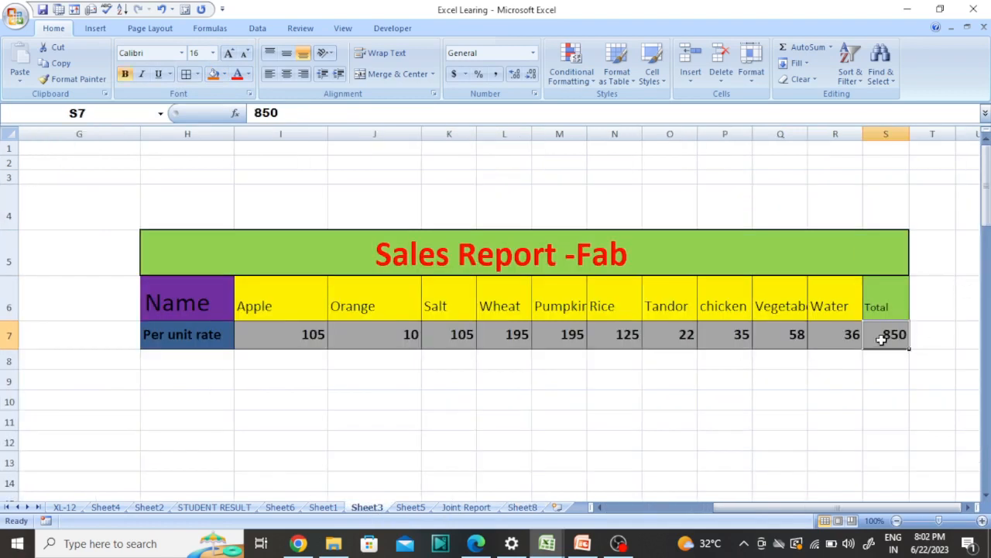
{"action": "left_click_drag", "start_coordinate": [209, 354], "coordinate": [850, 333]}
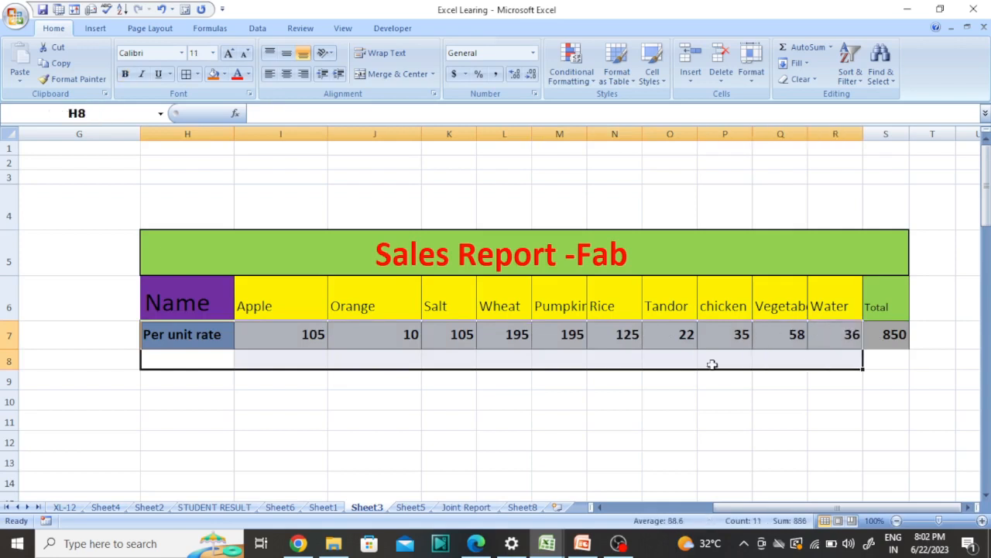
{"action": "left_click", "coordinate": [411, 507]}
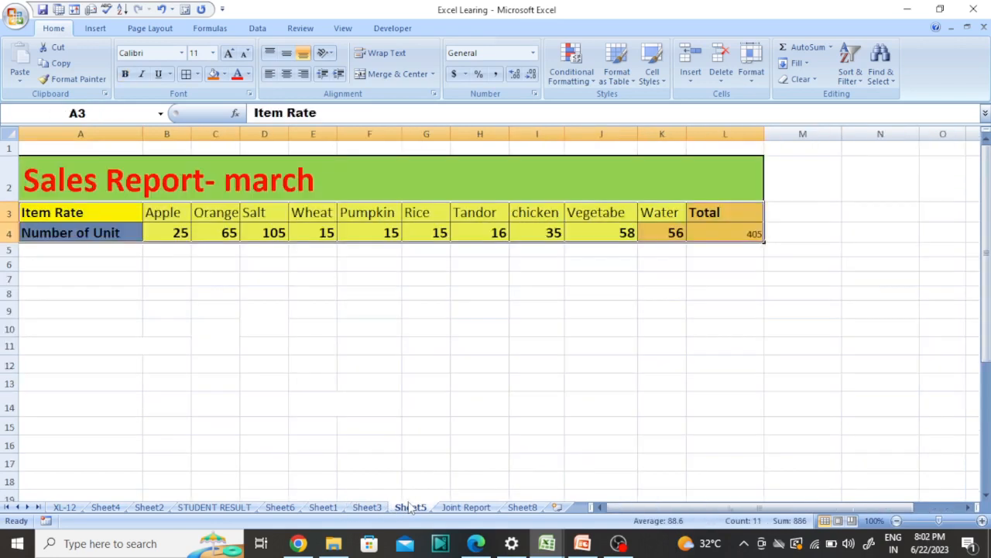
{"action": "left_click_drag", "start_coordinate": [728, 233], "coordinate": [108, 232]}
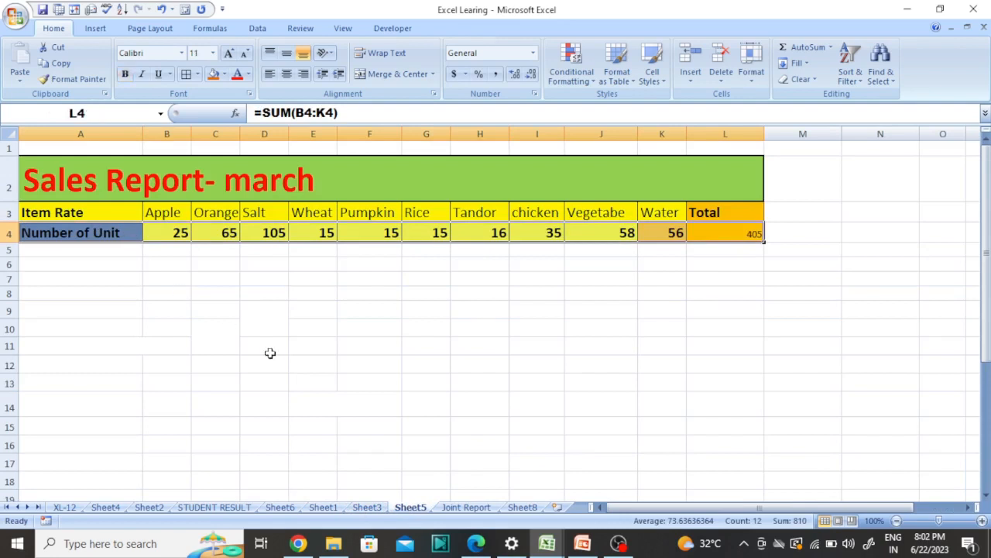
{"action": "left_click", "coordinate": [526, 507]}
{"action": "left_click", "coordinate": [663, 268]}
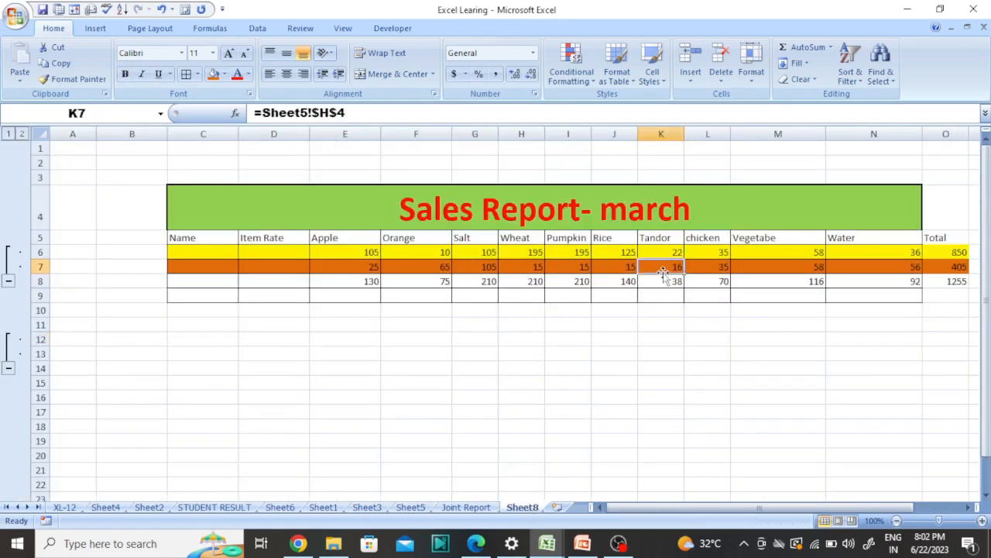
{"action": "left_click", "coordinate": [858, 291]}
{"action": "left_click_drag", "start_coordinate": [960, 242], "coordinate": [954, 288]}
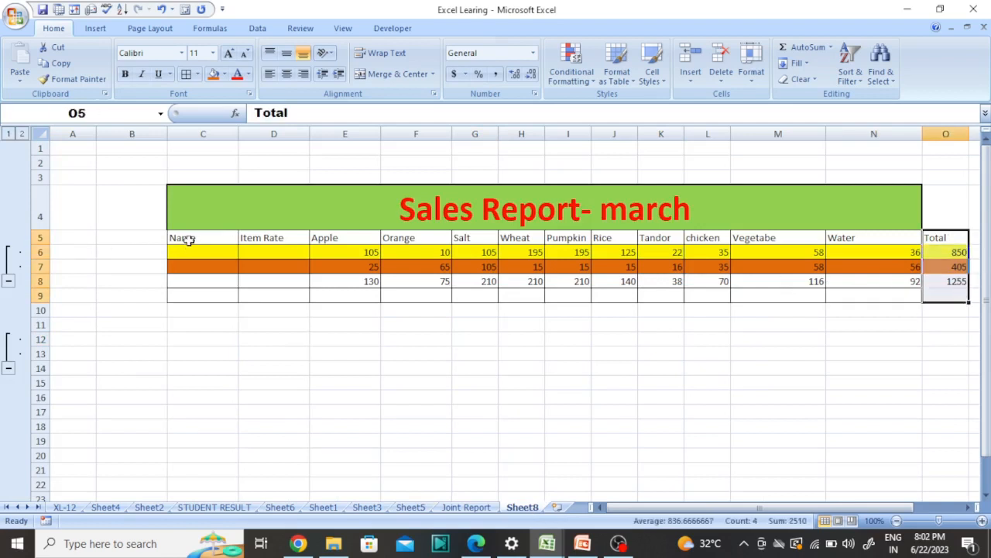
{"action": "left_click", "coordinate": [188, 240]}
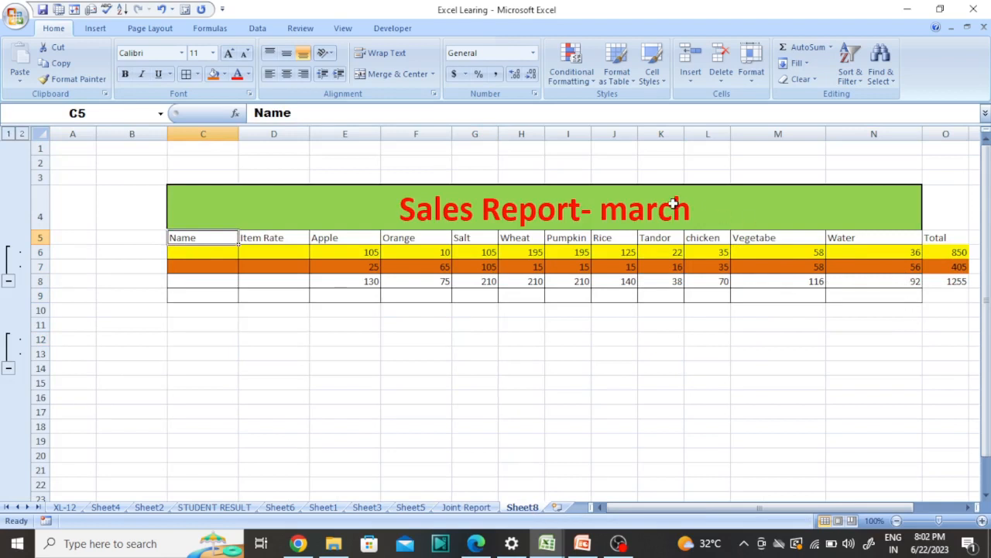
- Switch to the Book1 workbook and review the March sales reports on its Sheet1 and Sheet2
{"action": "left_click", "coordinate": [333, 508]}
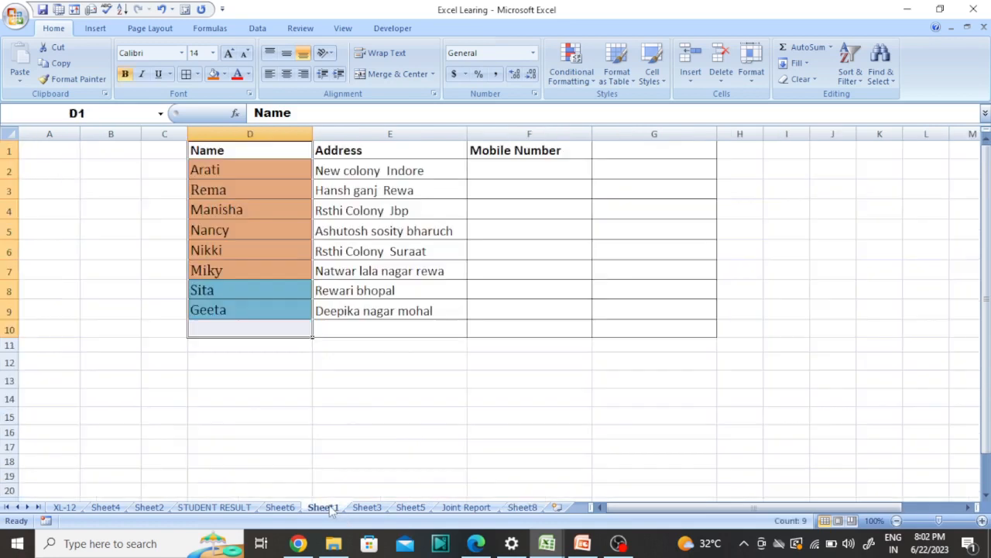
{"action": "left_click", "coordinate": [362, 507]}
{"action": "left_click", "coordinate": [411, 508]}
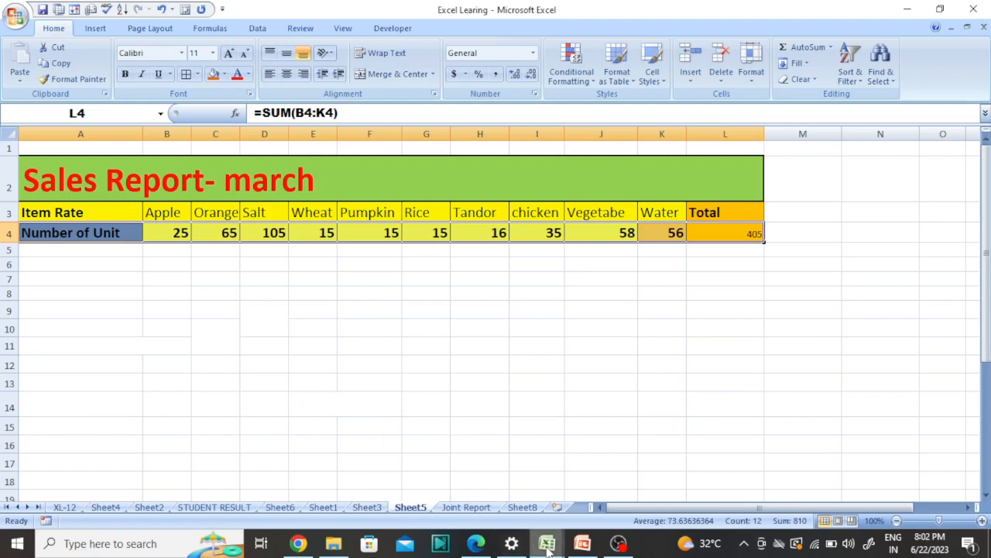
{"action": "mouse_move", "coordinate": [546, 547]}
{"action": "left_click", "coordinate": [583, 492]}
{"action": "left_click", "coordinate": [484, 381]}
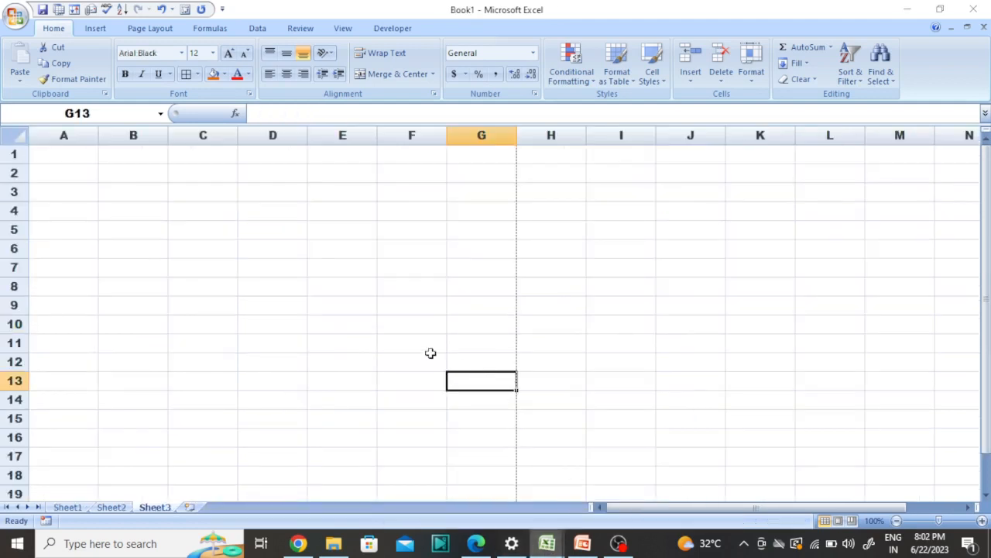
{"action": "left_click", "coordinate": [72, 507]}
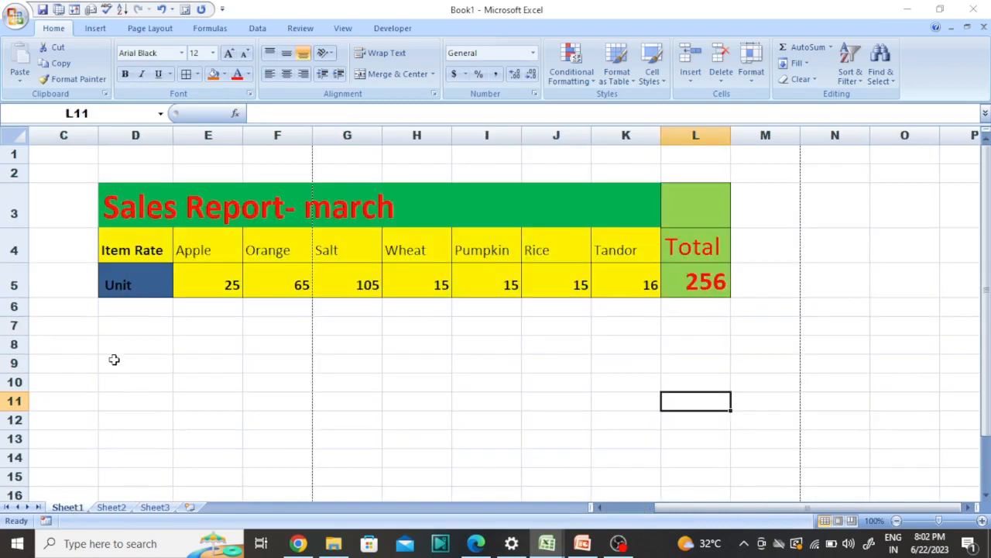
{"action": "left_click", "coordinate": [112, 508]}
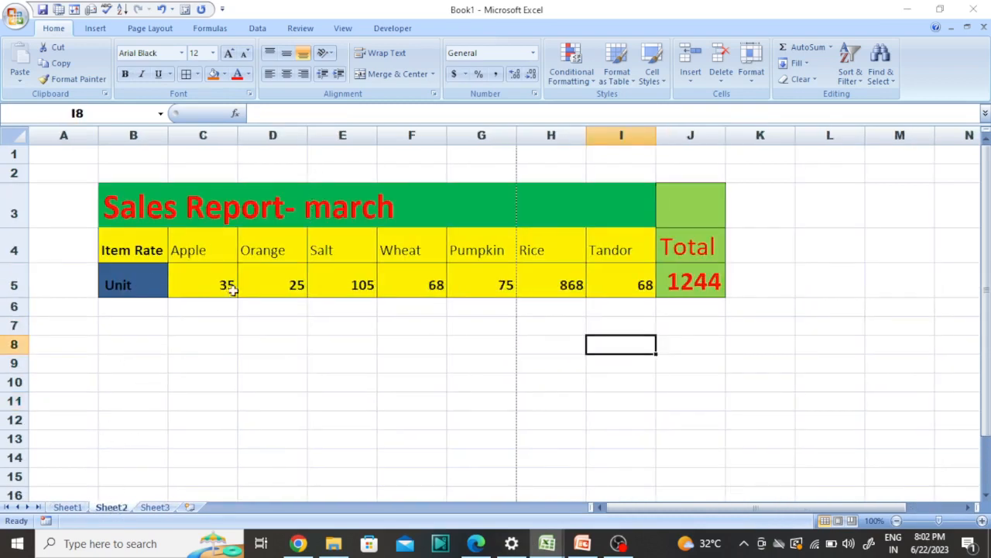
{"action": "left_click", "coordinate": [176, 204]}
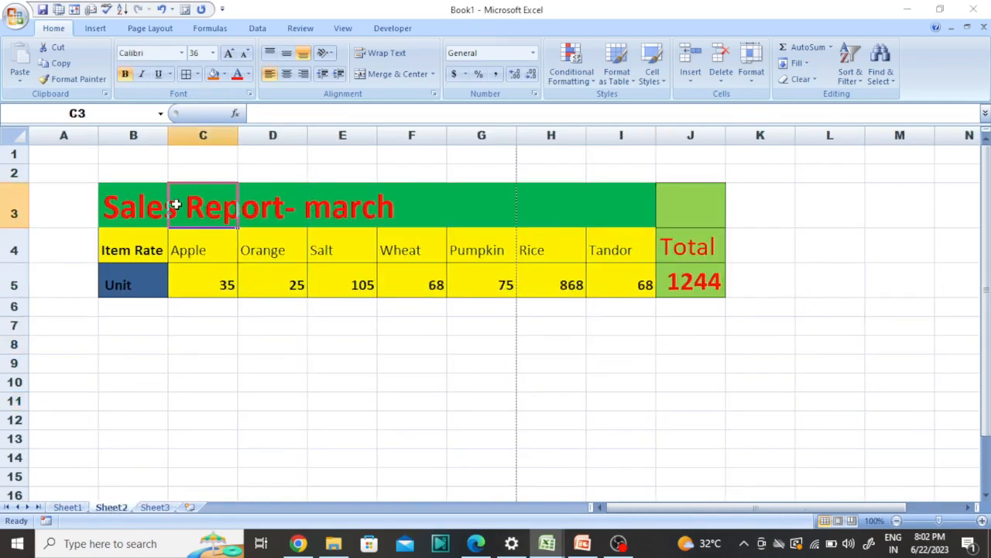
{"action": "left_click", "coordinate": [329, 381]}
- Return to the Excel Learing workbook and select cell M5 of the empty Sales Report- Total table on Joint Report
{"action": "mouse_move", "coordinate": [550, 546]}
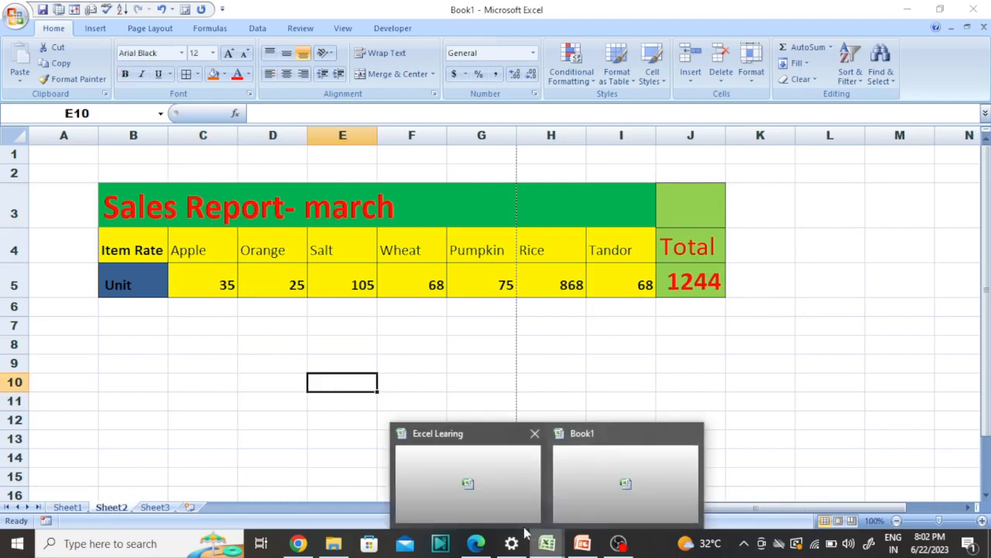
{"action": "left_click", "coordinate": [497, 494]}
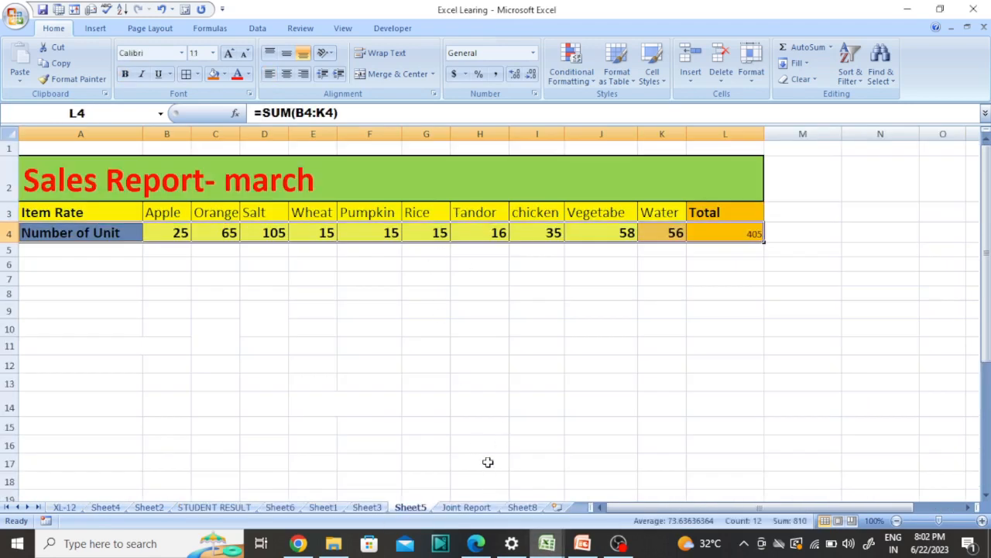
{"action": "left_click", "coordinate": [467, 508]}
{"action": "left_click_drag", "start_coordinate": [226, 235], "coordinate": [748, 302]}
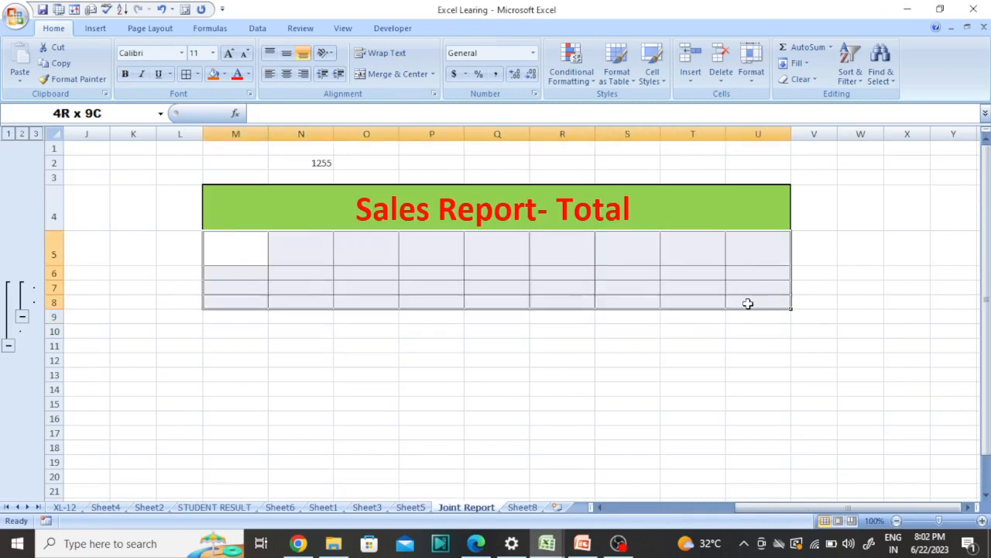
{"action": "left_click", "coordinate": [590, 239]}
{"action": "left_click", "coordinate": [587, 285]}
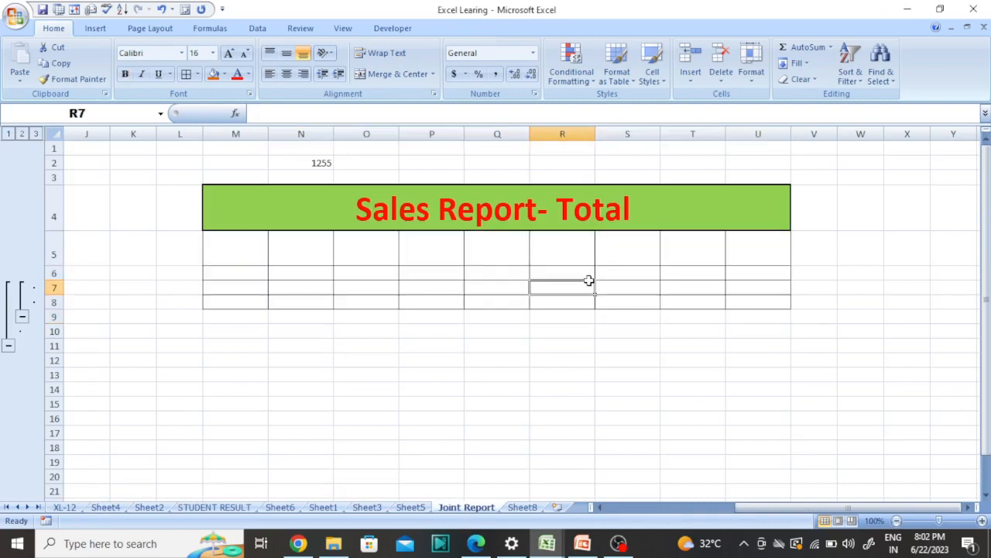
{"action": "left_click", "coordinate": [216, 248]}
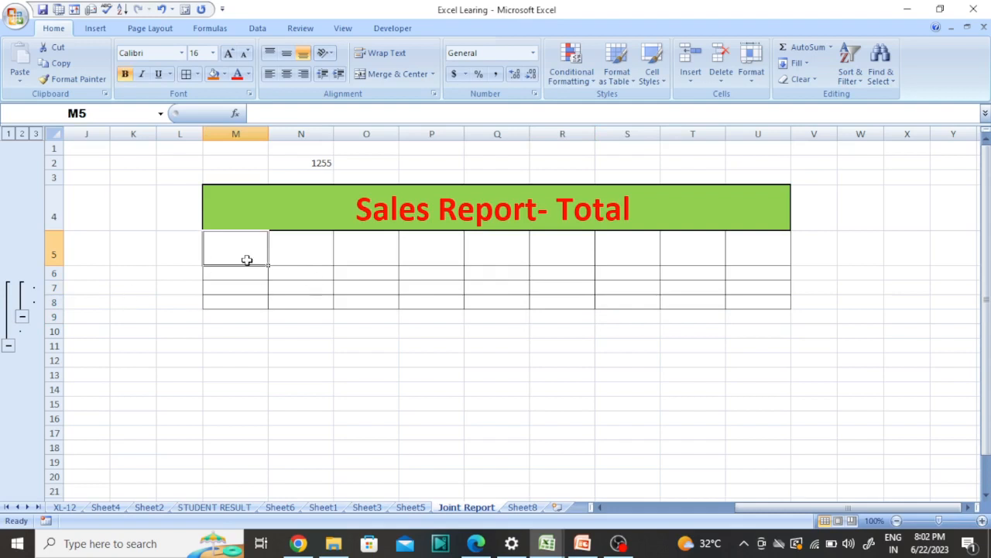
- Start Consolidate with cell M5 of the Sales Report- Total table on Joint Report as the destination
{"action": "left_click_drag", "start_coordinate": [756, 301], "coordinate": [399, 203]}
{"action": "left_click", "coordinate": [364, 403]}
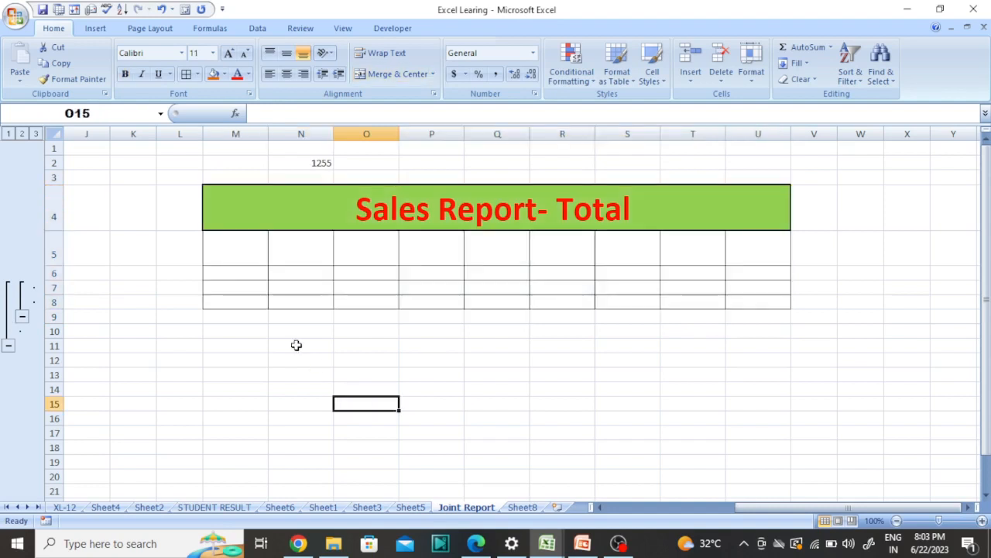
{"action": "left_click", "coordinate": [224, 245]}
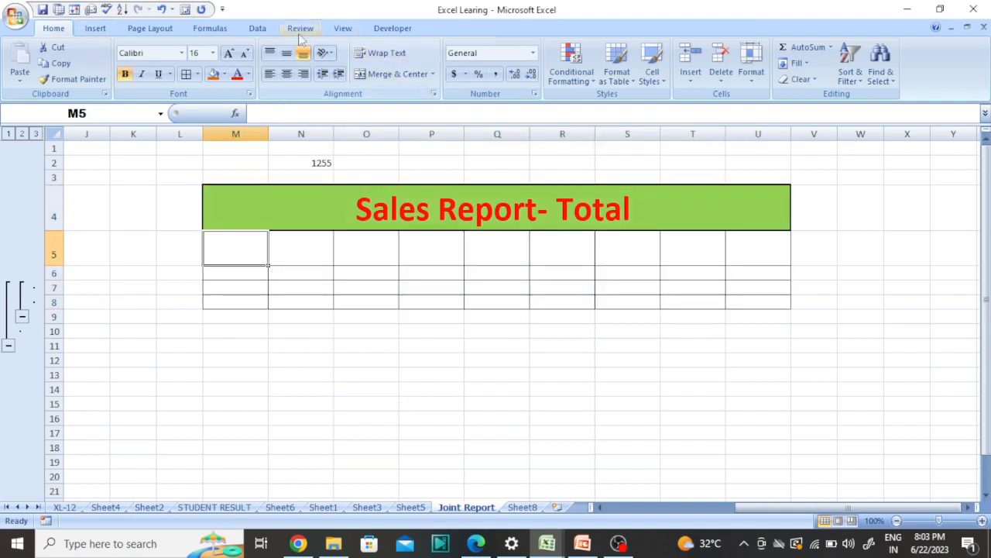
{"action": "left_click", "coordinate": [256, 30]}
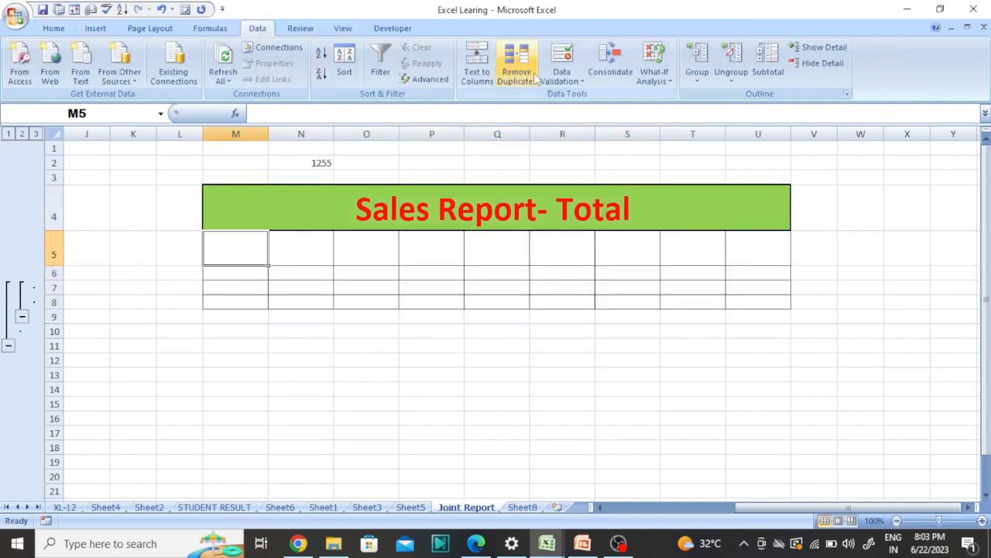
{"action": "left_click", "coordinate": [609, 69]}
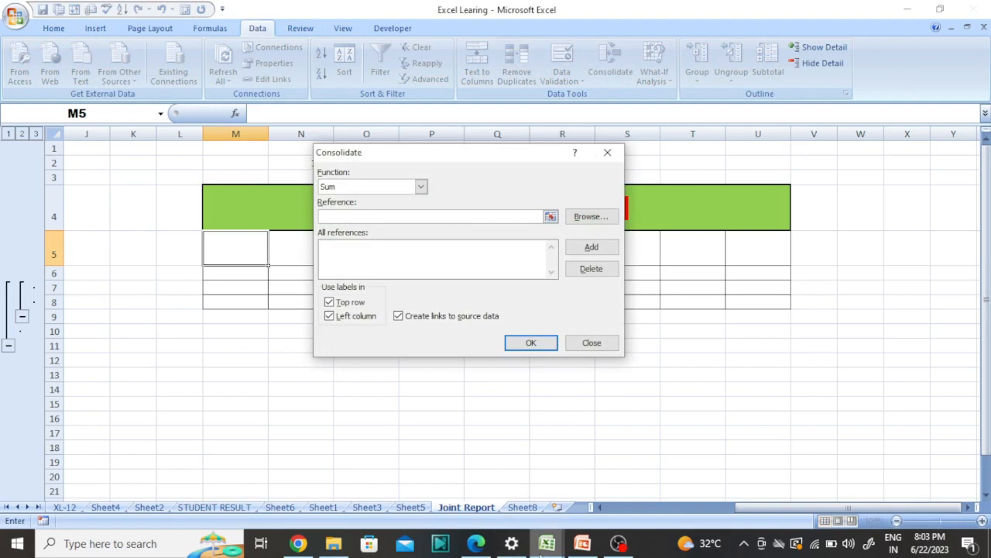
- Add the range B4:J5 from Sheet2 of the Book1 workbook to the consolidation references
{"action": "mouse_move", "coordinate": [540, 552]}
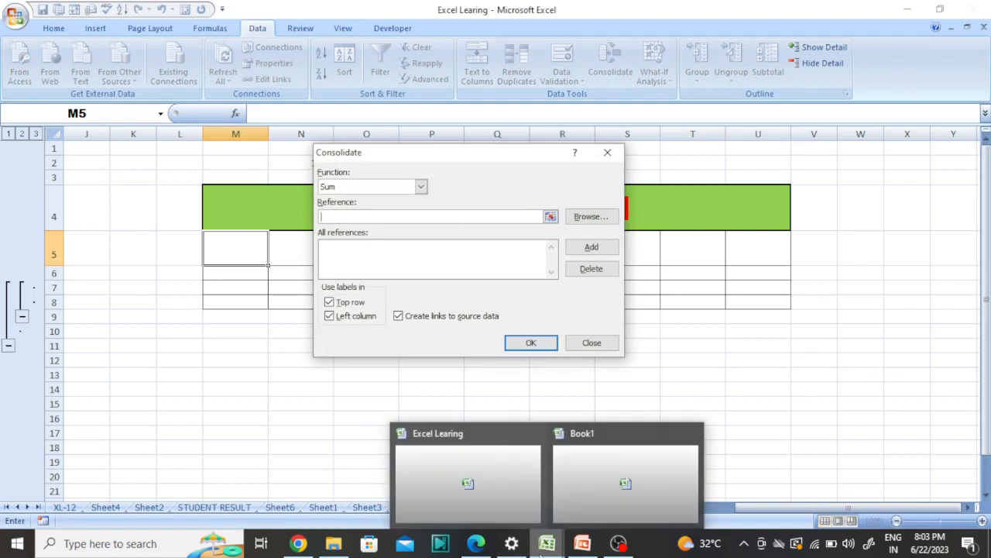
{"action": "left_click", "coordinate": [476, 471]}
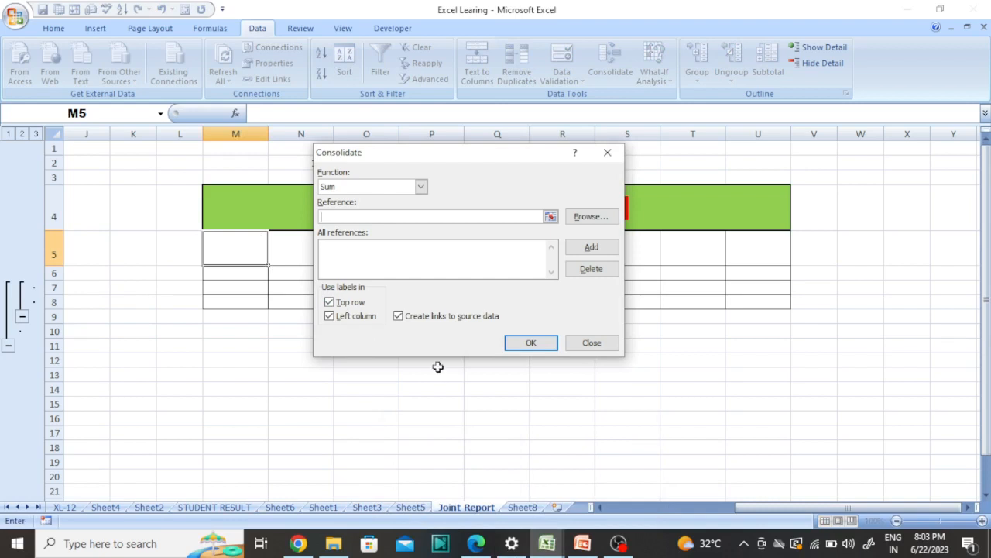
{"action": "mouse_move", "coordinate": [547, 542]}
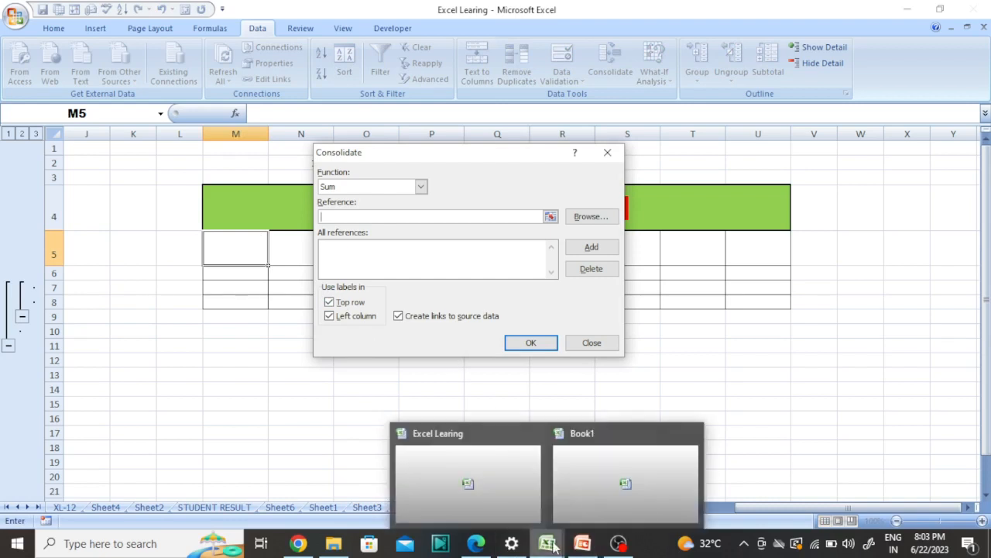
{"action": "left_click", "coordinate": [585, 483]}
{"action": "left_click_drag", "start_coordinate": [425, 160], "coordinate": [397, 337]}
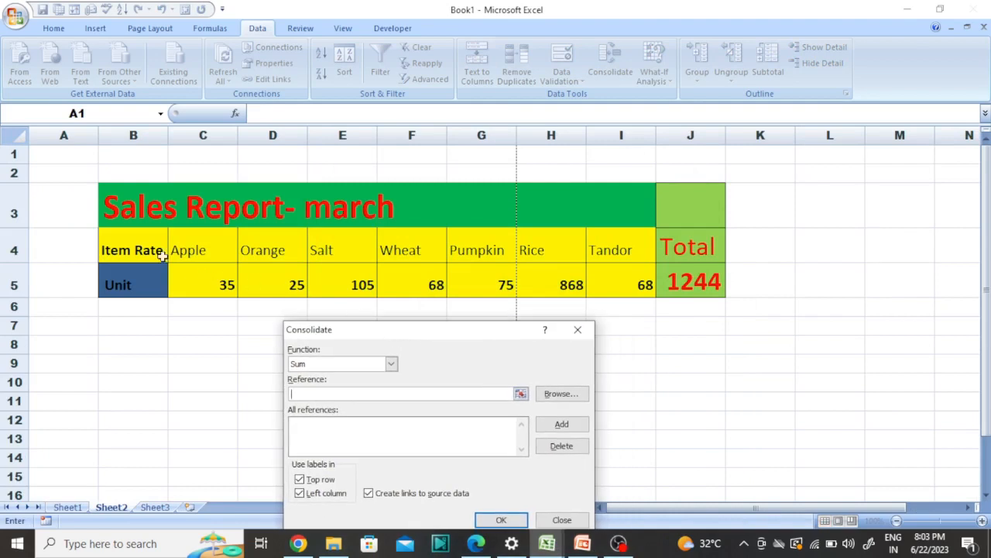
{"action": "left_click_drag", "start_coordinate": [130, 246], "coordinate": [690, 283]}
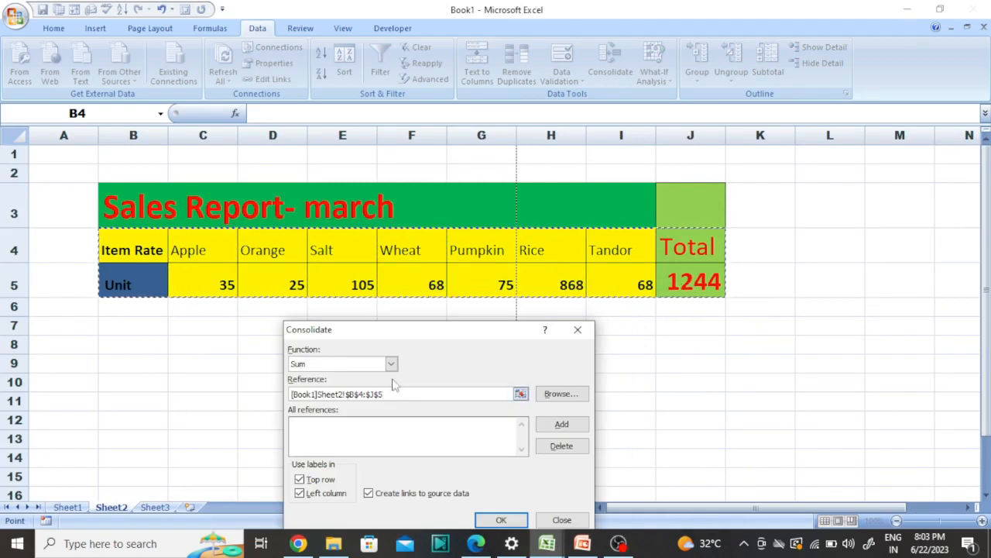
{"action": "left_click_drag", "start_coordinate": [415, 330], "coordinate": [396, 147]}
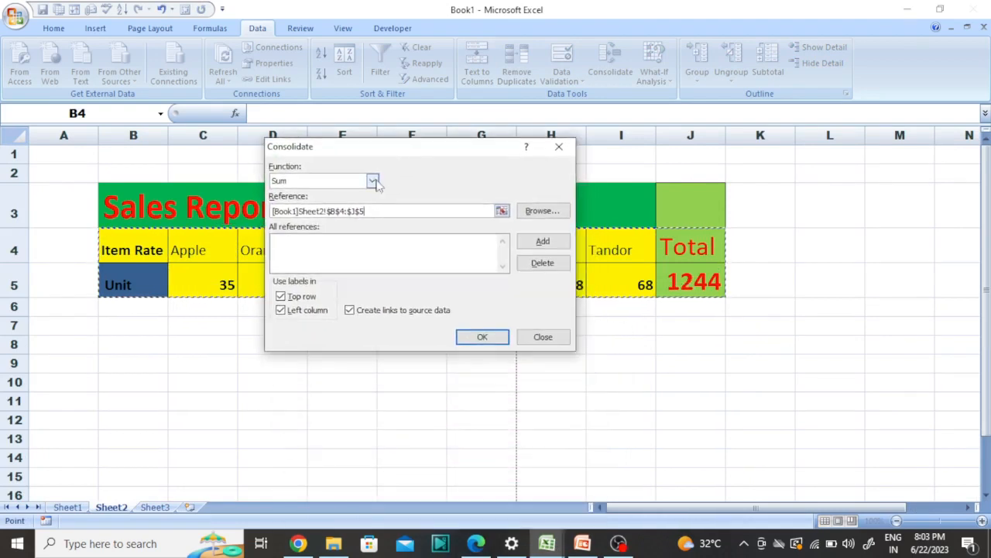
{"action": "left_click", "coordinate": [541, 243]}
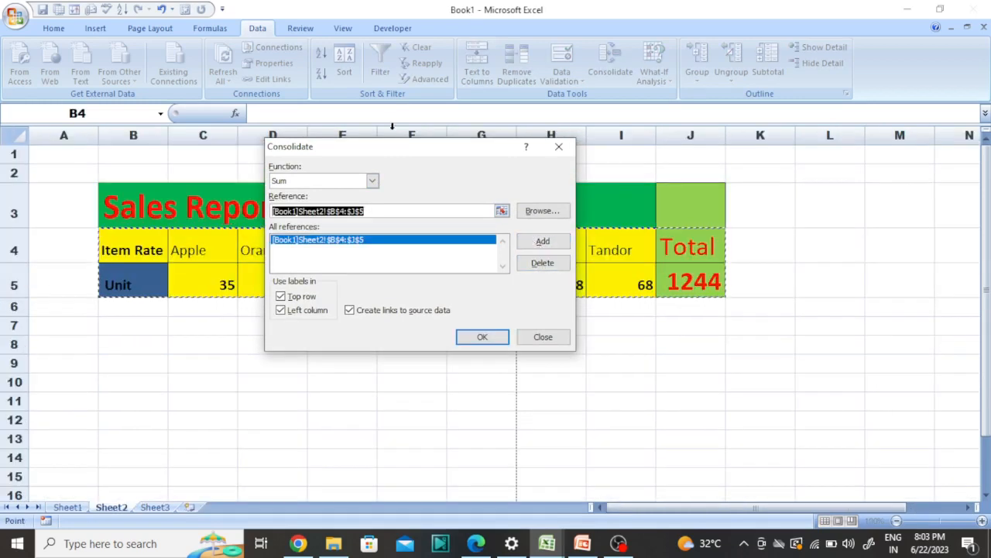
- Specify the range D4:L5 on Book1's Sheet1 as the second consolidation reference
{"action": "left_click", "coordinate": [74, 512]}
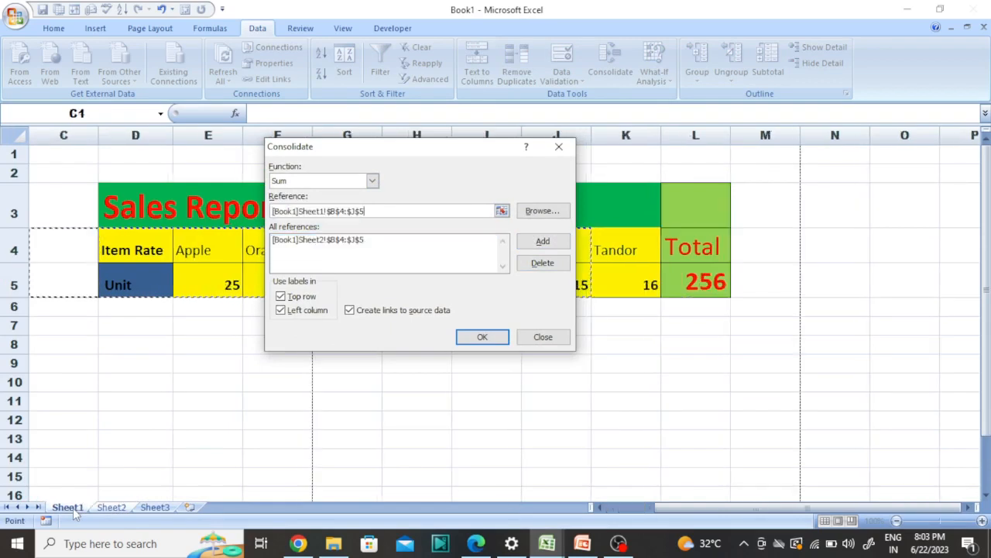
{"action": "left_click_drag", "start_coordinate": [381, 159], "coordinate": [504, 354]}
{"action": "left_click_drag", "start_coordinate": [140, 247], "coordinate": [701, 279]}
{"action": "left_click", "coordinate": [556, 373]}
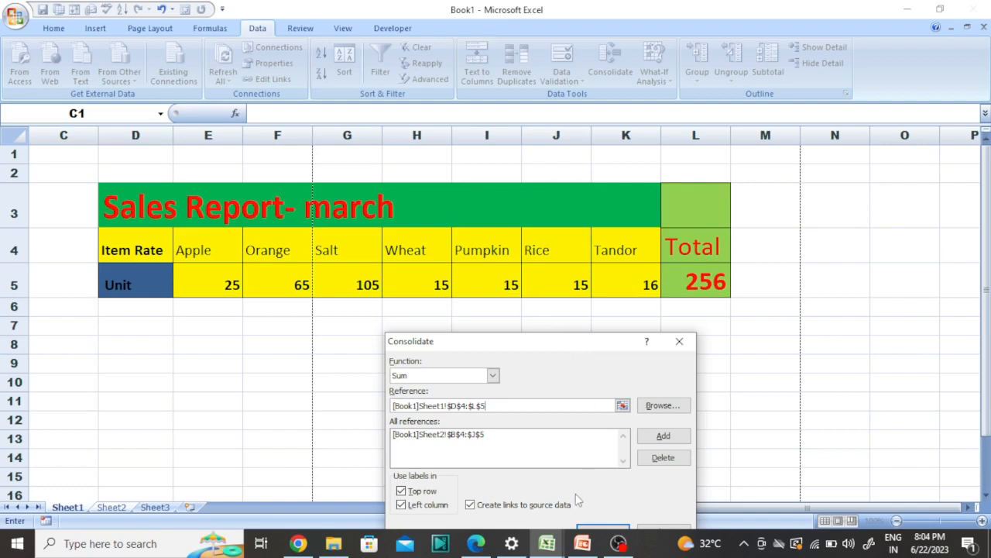
{"action": "left_click_drag", "start_coordinate": [496, 342], "coordinate": [376, 154]}
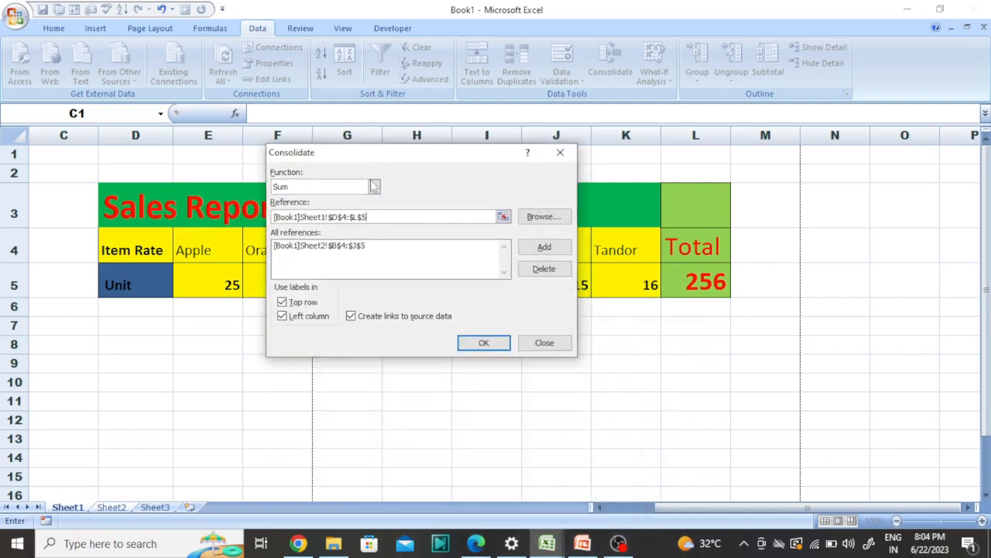
- Turn off the Left column labels option and run the consolidation into Joint Report
{"action": "left_click", "coordinate": [282, 316]}
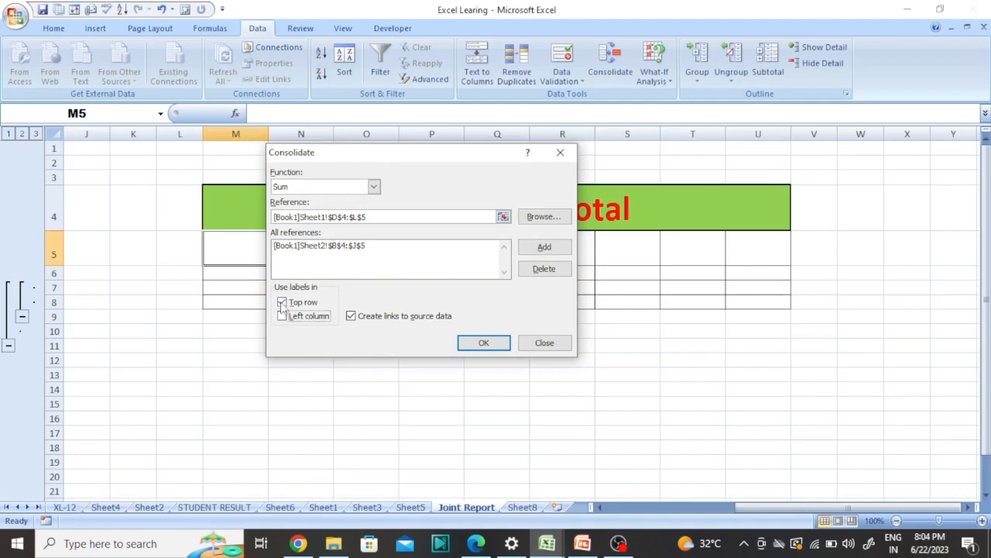
{"action": "left_click", "coordinate": [483, 344]}
{"action": "left_click", "coordinate": [537, 404]}
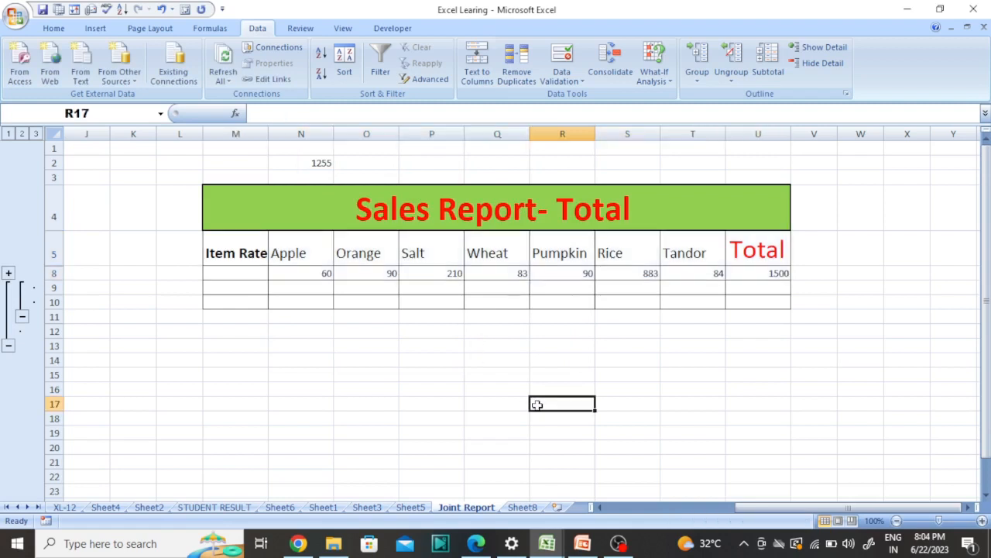
- Expand the grouped source rows 6 and 7 on Joint Report and check the formulas in the Total column
{"action": "left_click", "coordinate": [8, 273]}
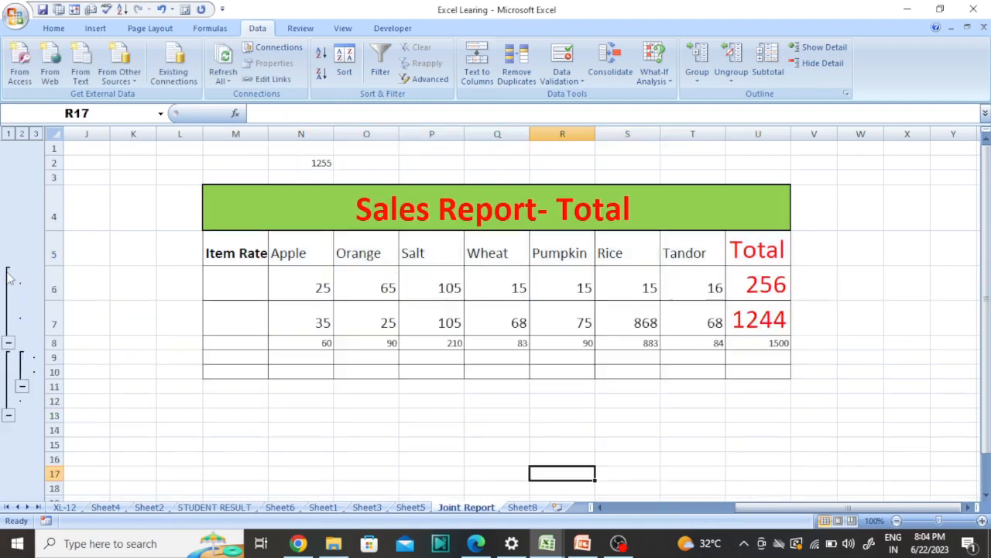
{"action": "left_click", "coordinate": [455, 310]}
{"action": "left_click", "coordinate": [745, 345]}
{"action": "left_click", "coordinate": [755, 380]}
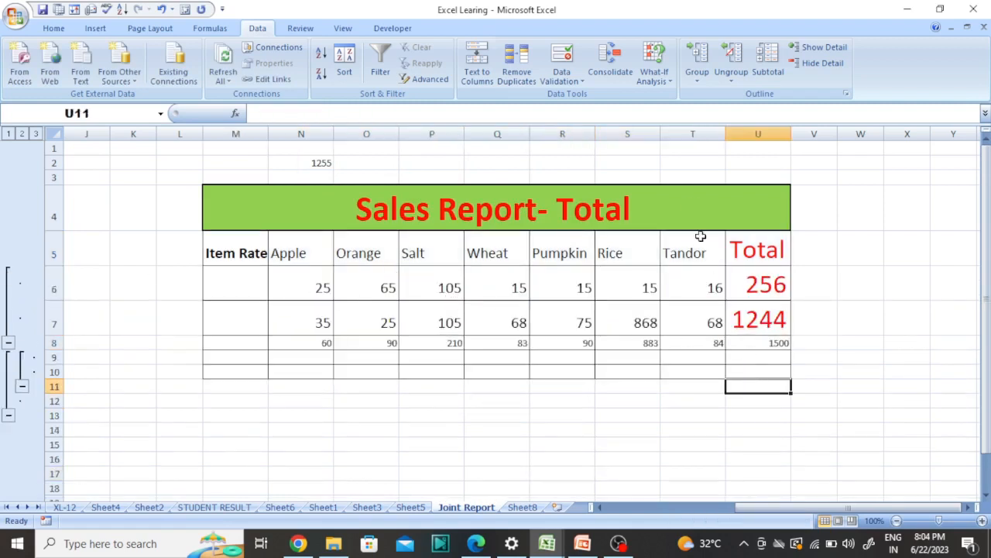
{"action": "left_click", "coordinate": [763, 255]}
{"action": "left_click", "coordinate": [761, 288]}
{"action": "left_click", "coordinate": [760, 321]}
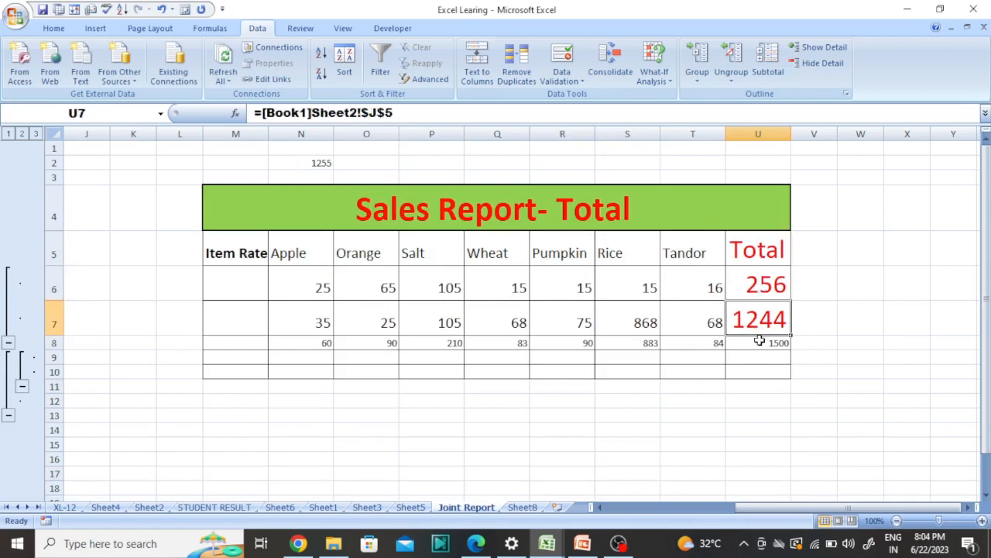
{"action": "left_click", "coordinate": [759, 343]}
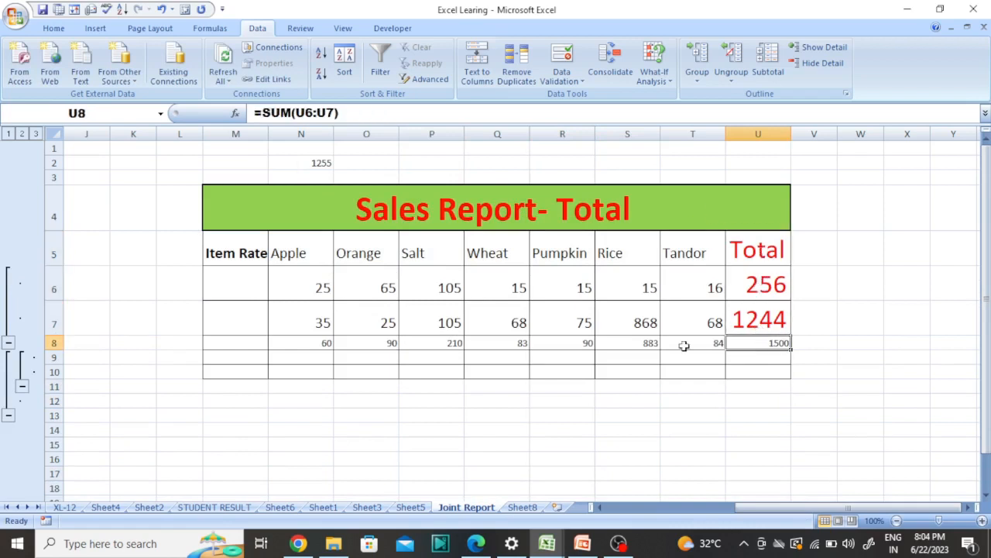
- Check the item headings and the source values beneath them in the consolidated table
{"action": "left_click", "coordinate": [285, 254]}
{"action": "left_click", "coordinate": [367, 254]}
{"action": "left_click", "coordinate": [428, 253]}
{"action": "left_click", "coordinate": [652, 249]}
{"action": "left_click", "coordinate": [753, 249]}
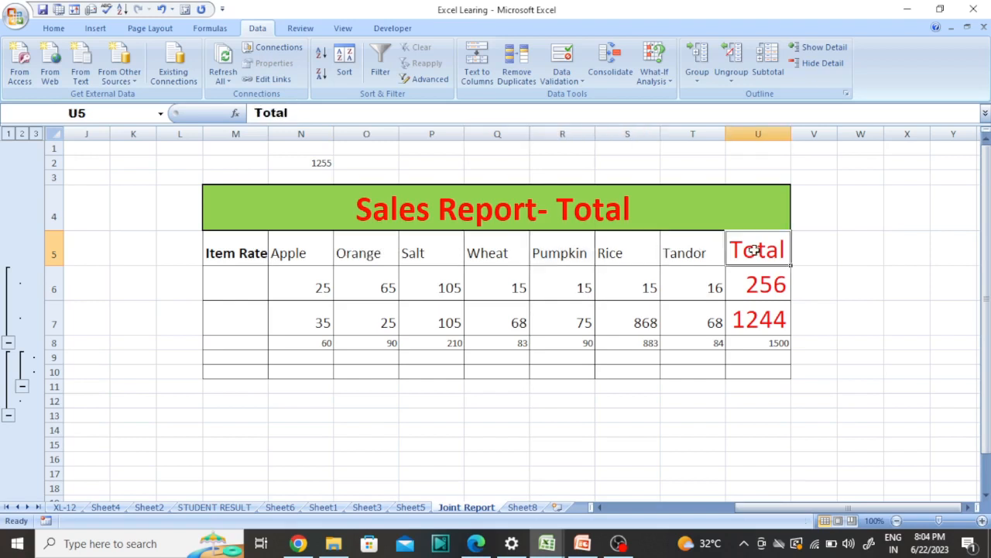
{"action": "left_click_drag", "start_coordinate": [307, 258], "coordinate": [762, 323]}
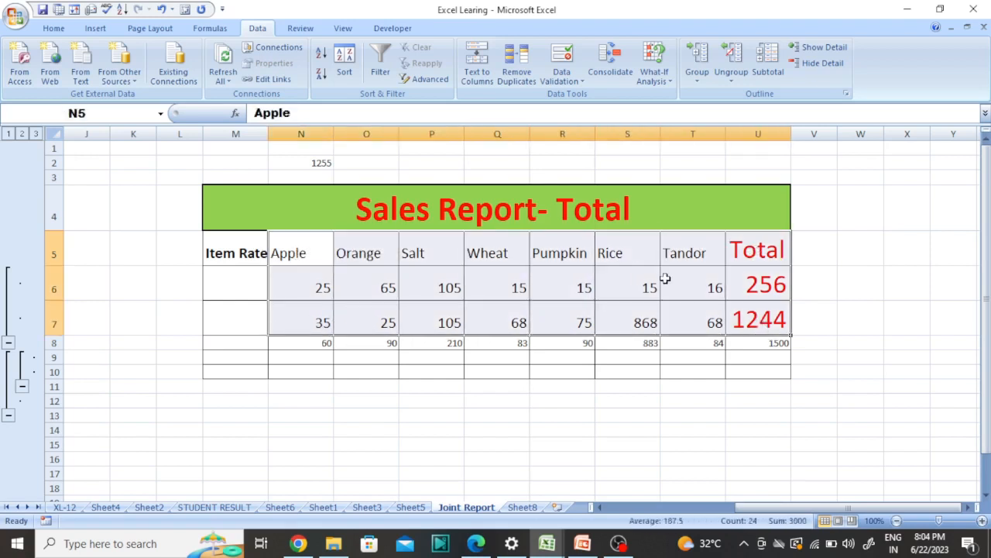
{"action": "left_click", "coordinate": [642, 284]}
{"action": "left_click", "coordinate": [631, 319]}
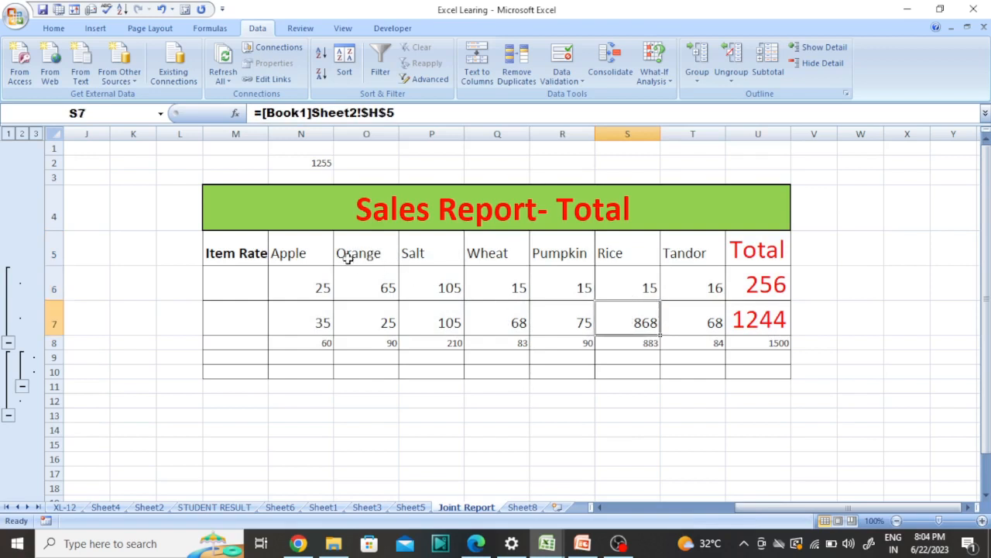
- Compare row 6 of Joint Report with the Unit rows on Sheet1 and Sheet2 of the Book1 workbook
{"action": "left_click_drag", "start_coordinate": [231, 285], "coordinate": [748, 283]}
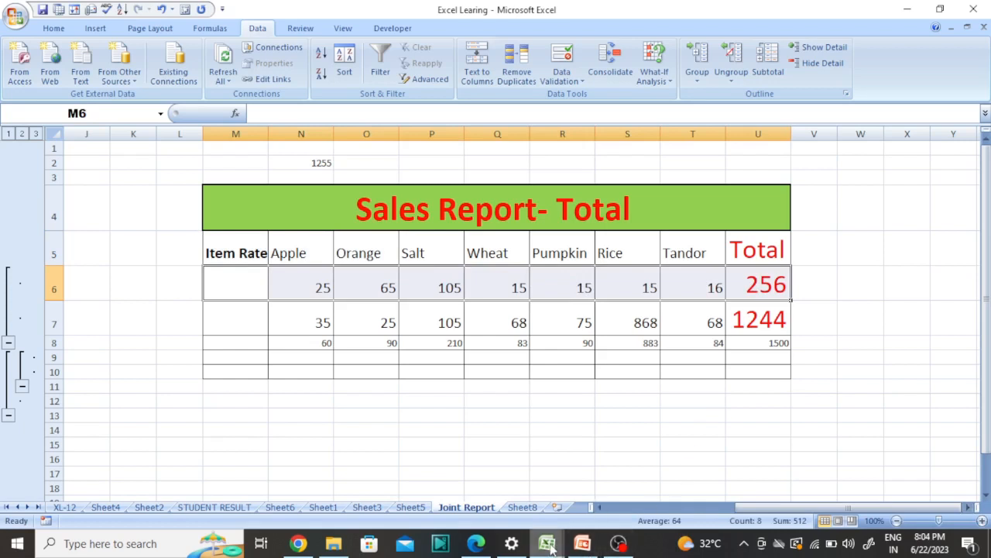
{"action": "mouse_move", "coordinate": [550, 546]}
{"action": "left_click", "coordinate": [611, 471]}
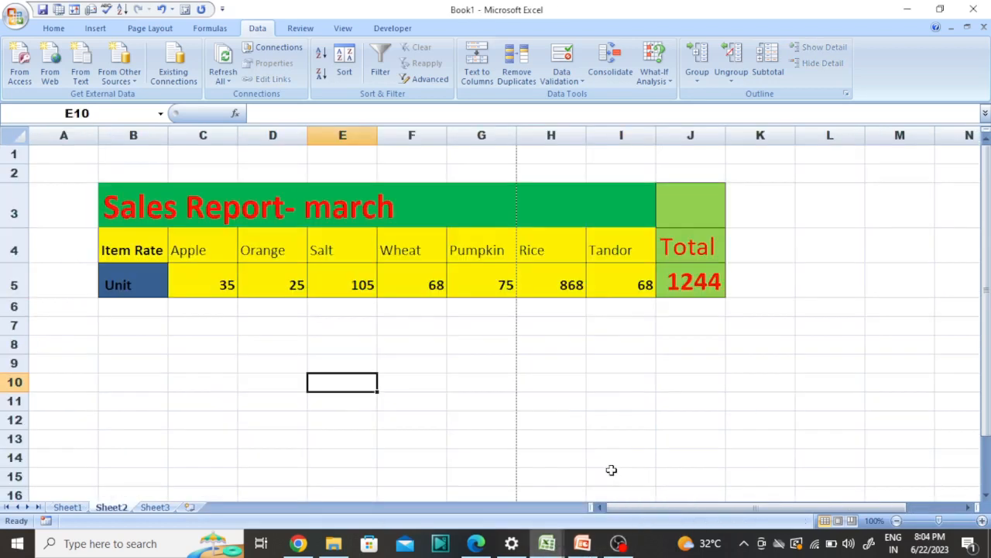
{"action": "left_click", "coordinate": [68, 507]}
{"action": "left_click", "coordinate": [685, 286]}
{"action": "left_click_drag", "start_coordinate": [655, 284], "coordinate": [150, 279]}
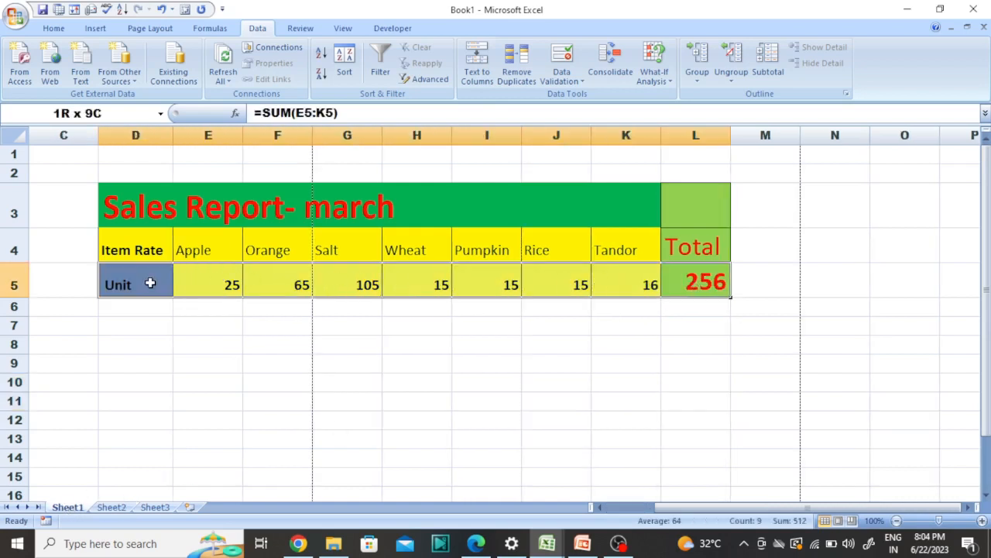
{"action": "left_click", "coordinate": [116, 507]}
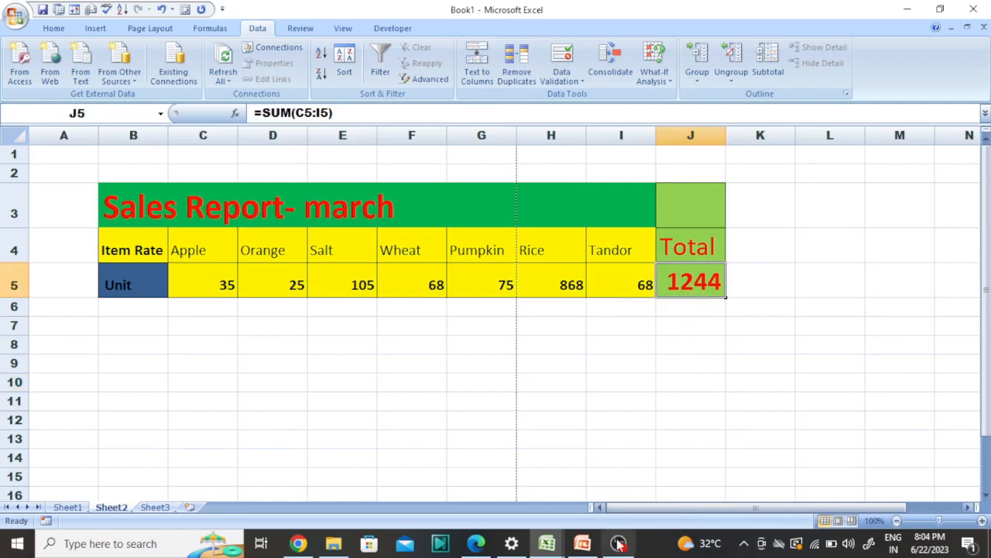
- Return to the Excel Learing workbook and review data rows 6 and 7 and their Total cells on Joint Report
{"action": "mouse_move", "coordinate": [551, 547]}
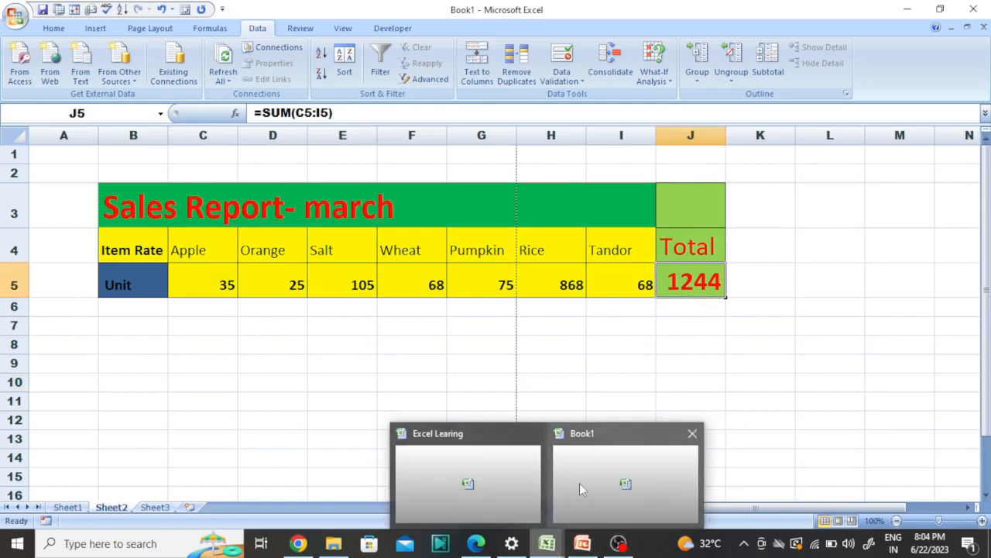
{"action": "left_click", "coordinate": [530, 481]}
{"action": "left_click_drag", "start_coordinate": [759, 318], "coordinate": [318, 317]}
{"action": "left_click_drag", "start_coordinate": [333, 280], "coordinate": [745, 285]}
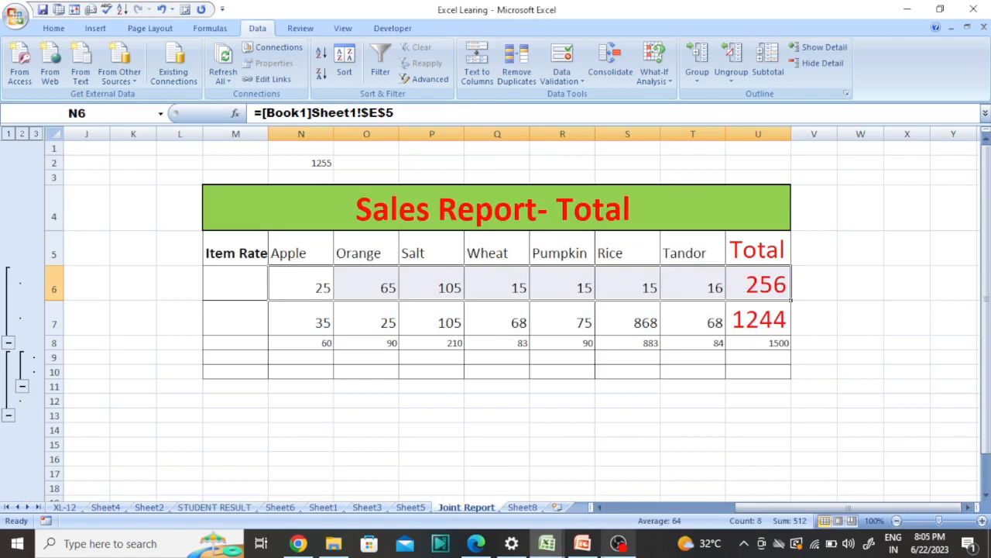
{"action": "left_click", "coordinate": [750, 280]}
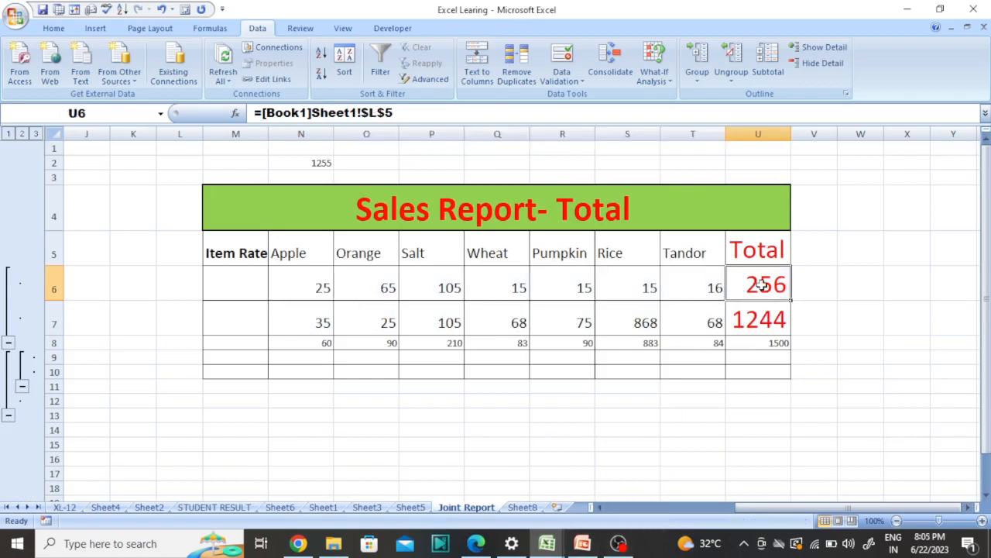
{"action": "left_click_drag", "start_coordinate": [742, 278], "coordinate": [765, 317]}
- Fill the Book1 Sheet1 data row, M6:U6, of the consolidated table with dark orange
{"action": "left_click_drag", "start_coordinate": [765, 284], "coordinate": [255, 274]}
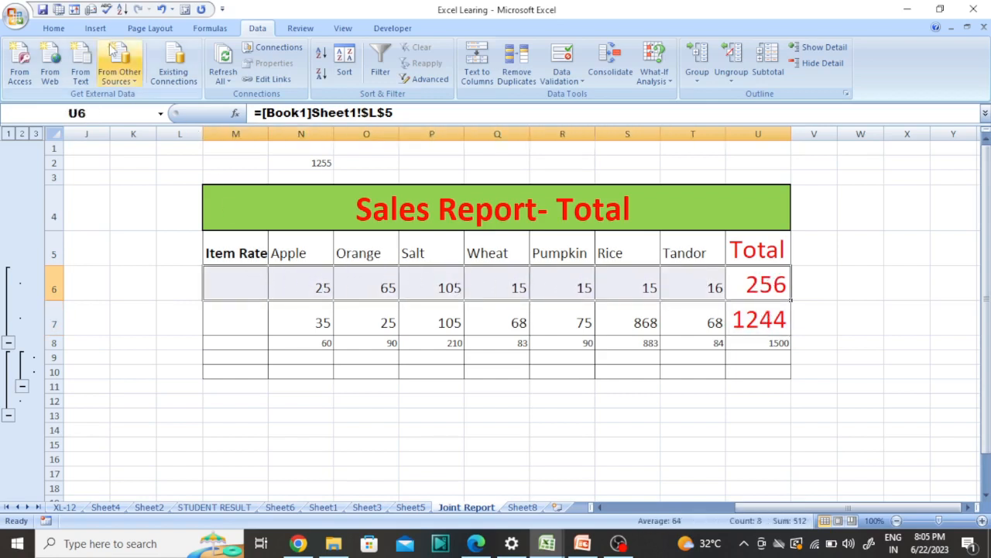
{"action": "left_click", "coordinate": [54, 28]}
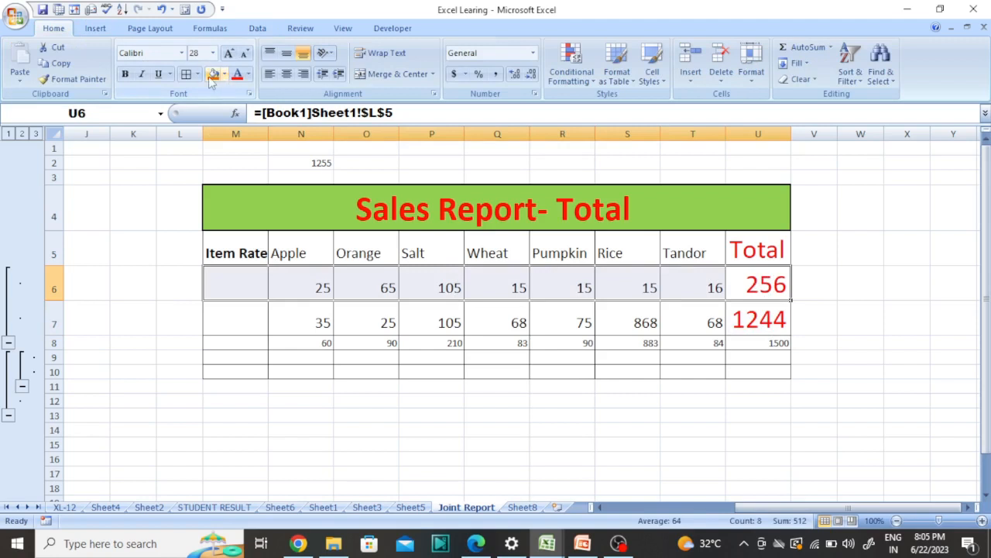
{"action": "left_click", "coordinate": [213, 74]}
- Fill the Book1 Sheet2 data row, M7:U7, with the light red theme color
{"action": "left_click_drag", "start_coordinate": [239, 328], "coordinate": [756, 330]}
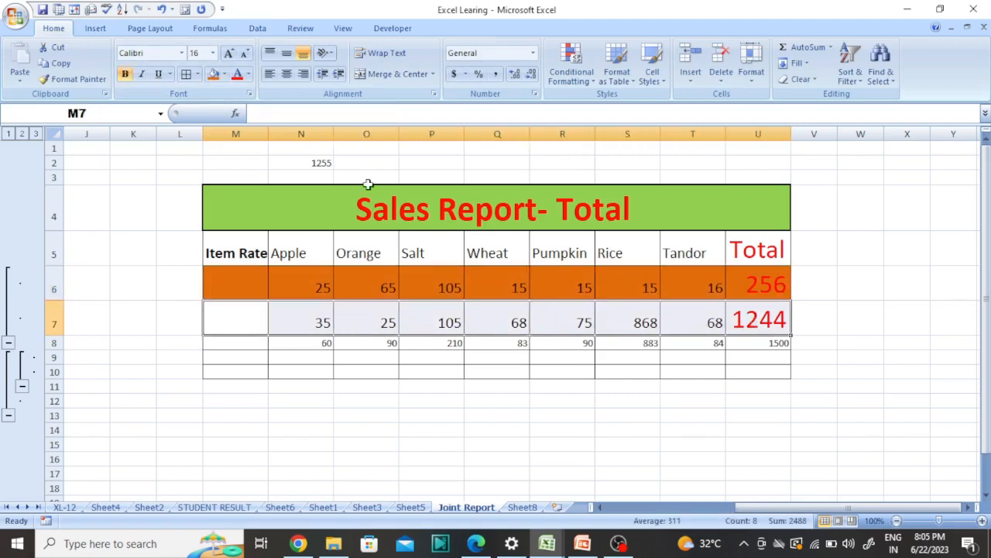
{"action": "left_click", "coordinate": [224, 74]}
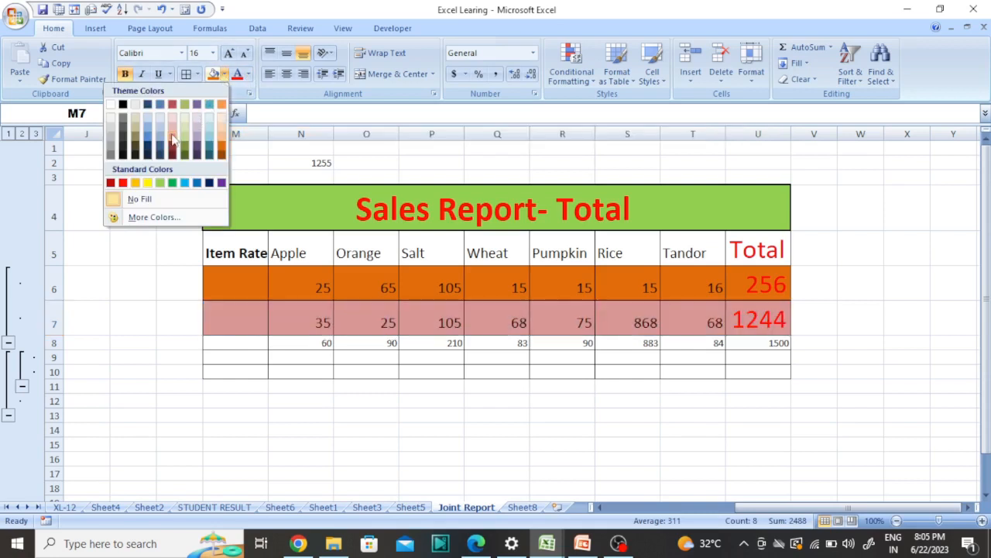
{"action": "left_click", "coordinate": [174, 139]}
{"action": "left_click", "coordinate": [562, 357]}
- Fill the sum row, M8:U8, of the consolidated table with a dark blue theme color
{"action": "left_click_drag", "start_coordinate": [765, 343], "coordinate": [218, 342]}
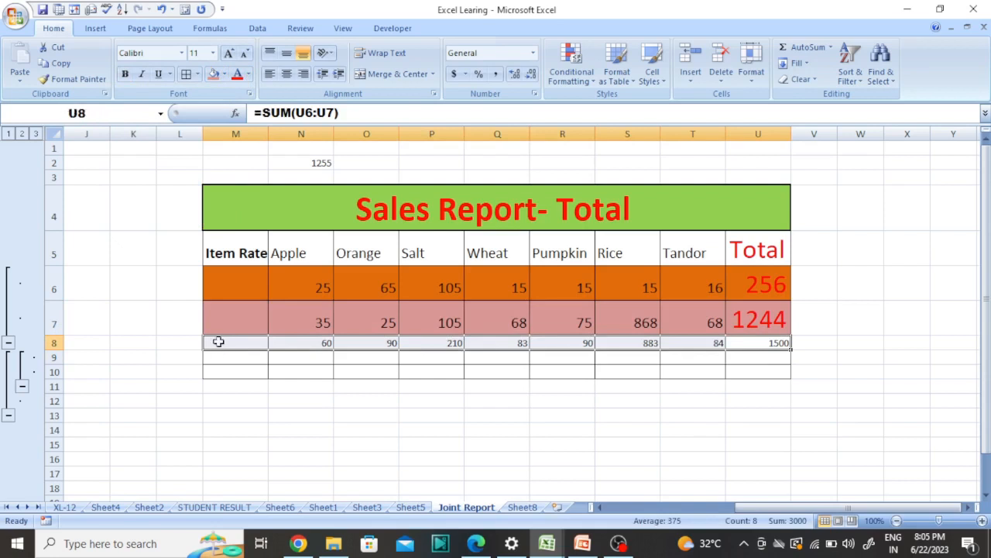
{"action": "left_click", "coordinate": [224, 74]}
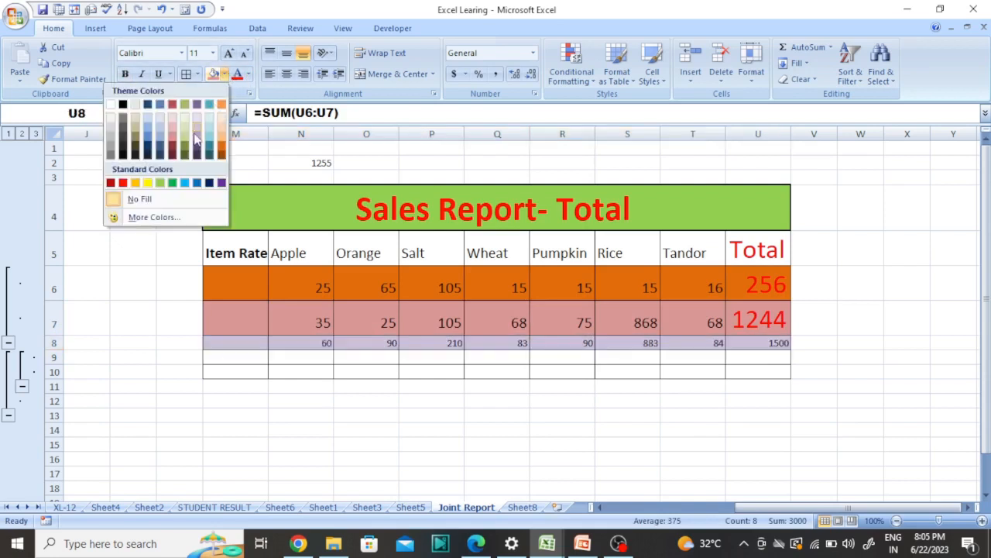
{"action": "left_click", "coordinate": [160, 147]}
{"action": "left_click", "coordinate": [799, 441]}
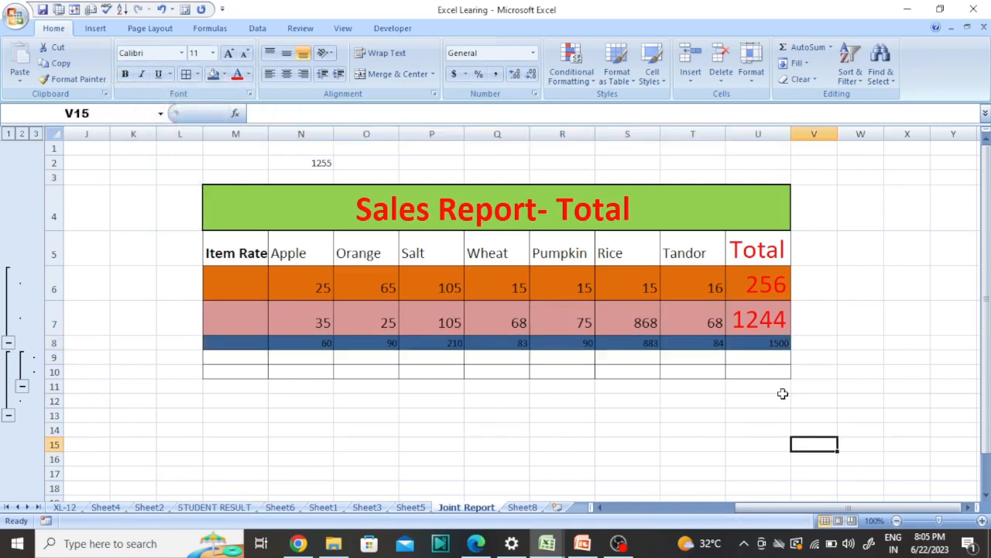
{"action": "left_click_drag", "start_coordinate": [255, 290], "coordinate": [823, 290]}
{"action": "left_click", "coordinate": [635, 317]}
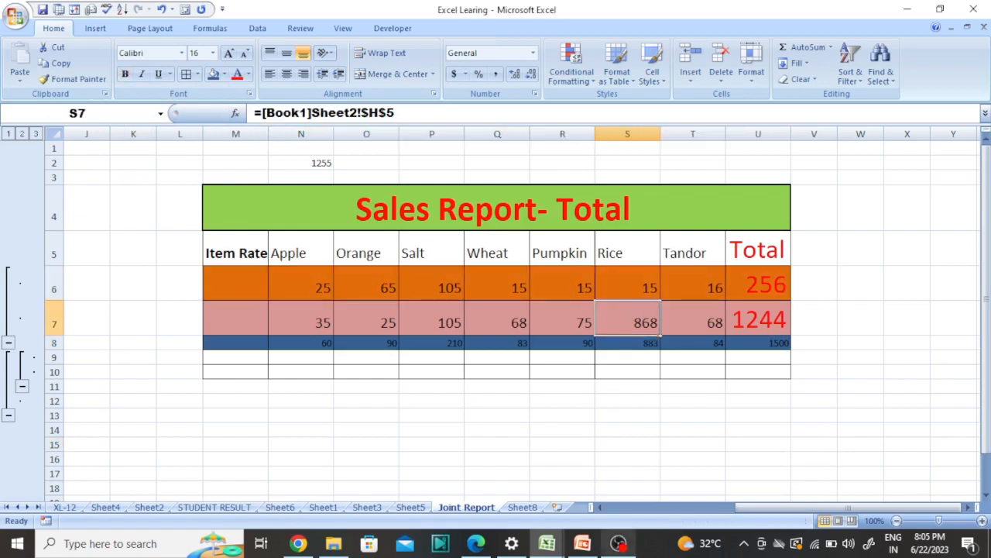
- Switch to the Book1 workbook and set the Apple unit value in E5 of Sheet1 to 35
{"action": "mouse_move", "coordinate": [548, 546]}
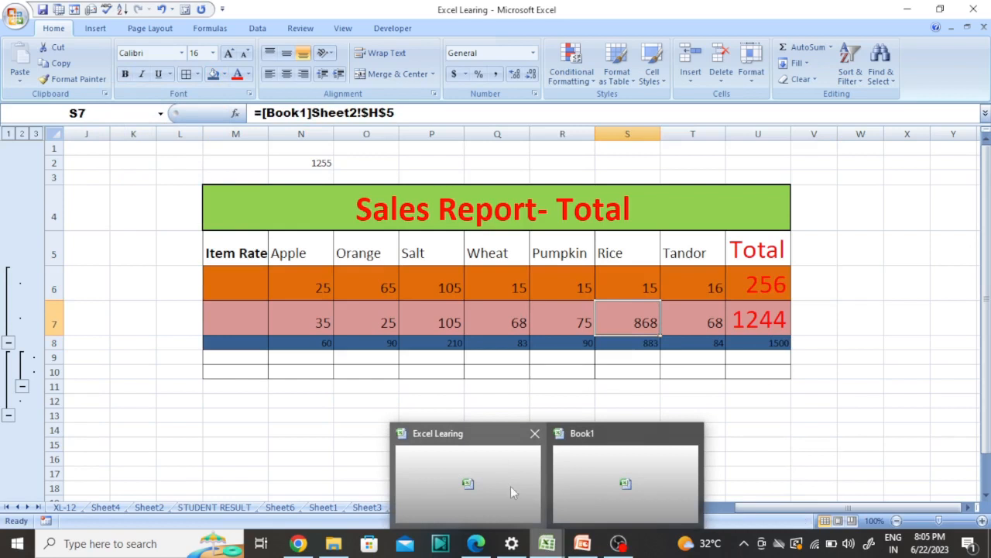
{"action": "left_click", "coordinate": [579, 479]}
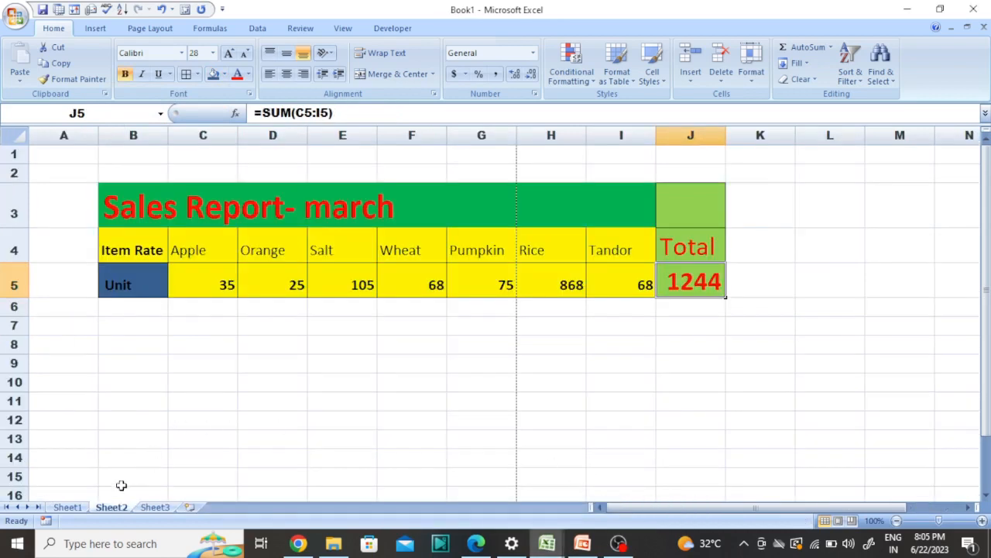
{"action": "left_click", "coordinate": [67, 506]}
{"action": "left_click", "coordinate": [207, 292]}
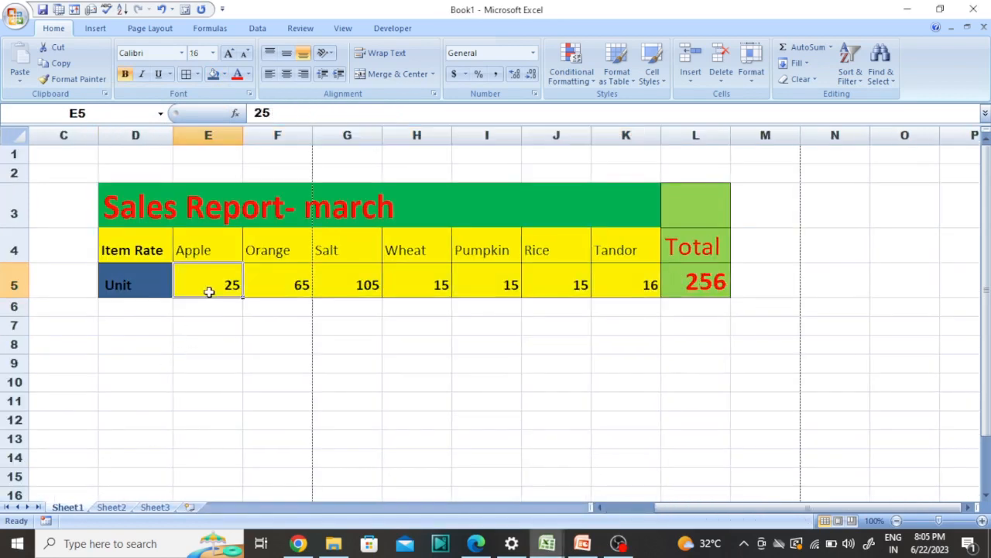
{"action": "type", "text": "35"}
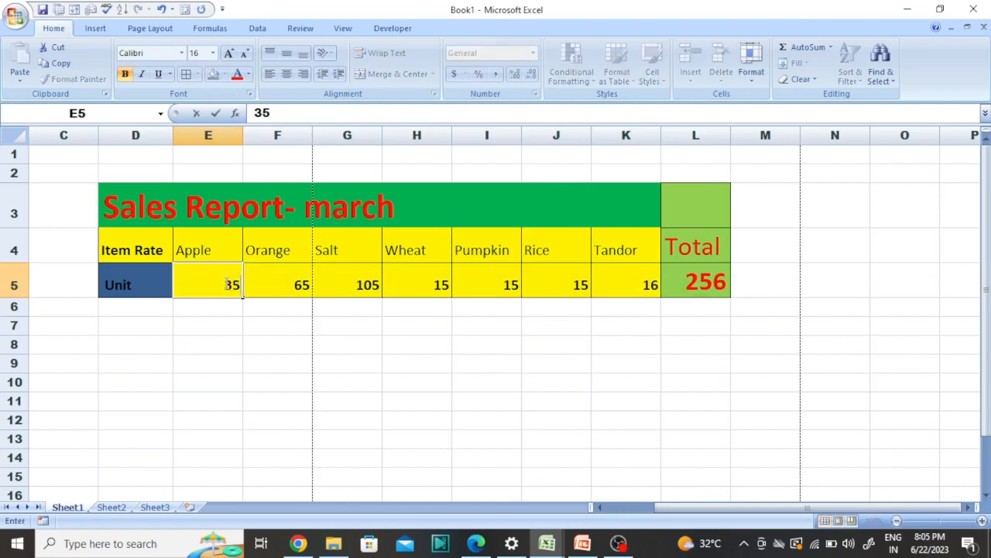
{"action": "key", "text": "Return"}
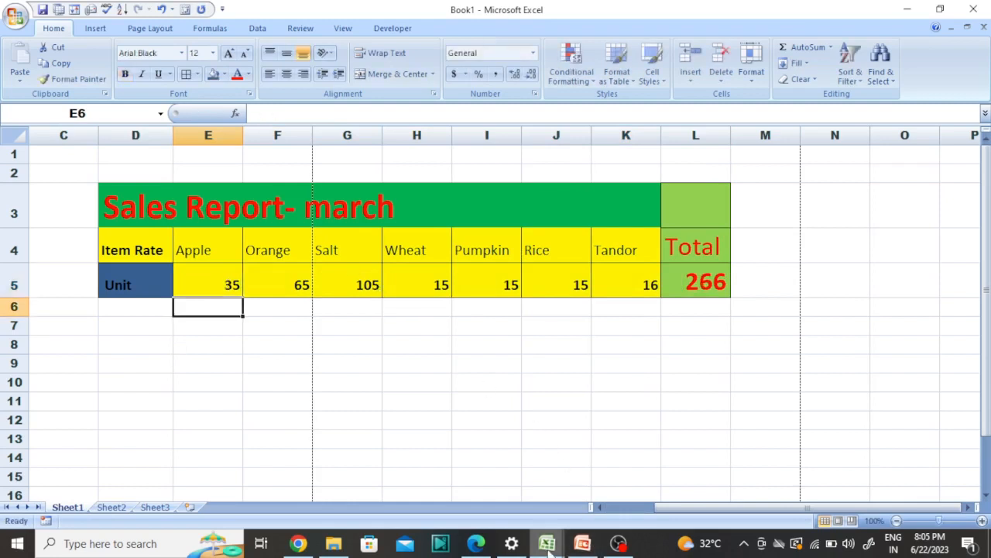
- Return to the Excel Learing workbook and check the Apple, Orange, Wheat and Total cells in rows 6 to 8 of Joint Report
{"action": "mouse_move", "coordinate": [547, 543]}
{"action": "left_click", "coordinate": [468, 484]}
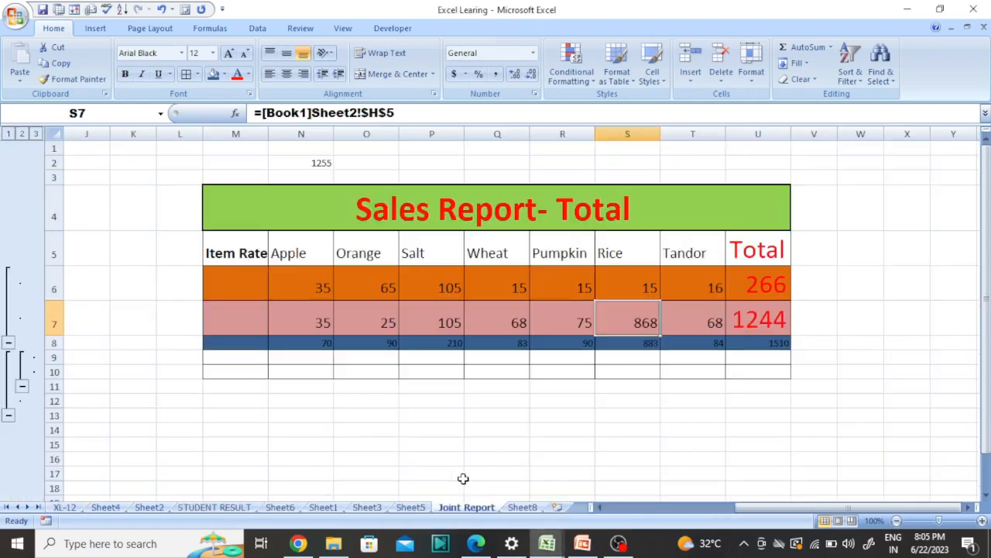
{"action": "left_click", "coordinate": [392, 316]}
{"action": "left_click", "coordinate": [309, 292]}
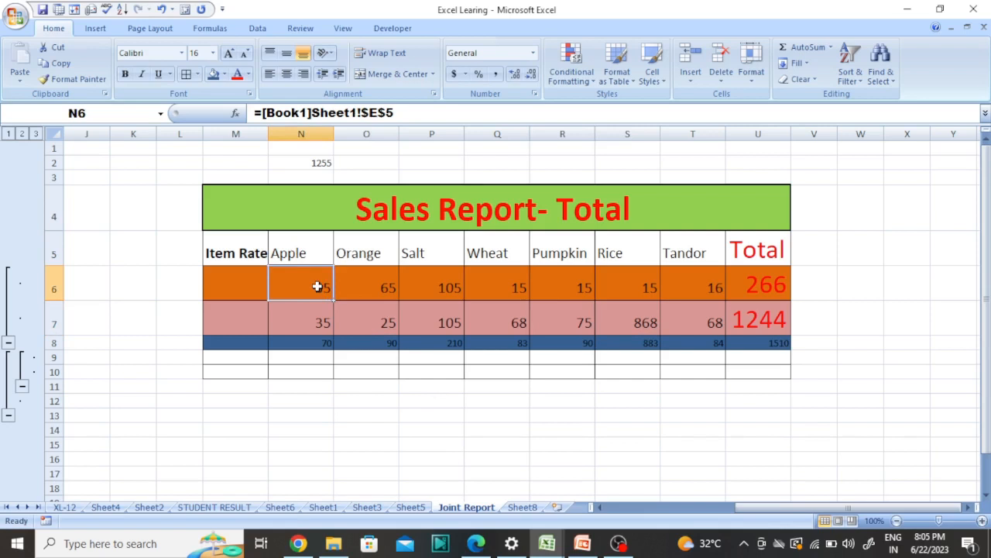
{"action": "left_click", "coordinate": [785, 290]}
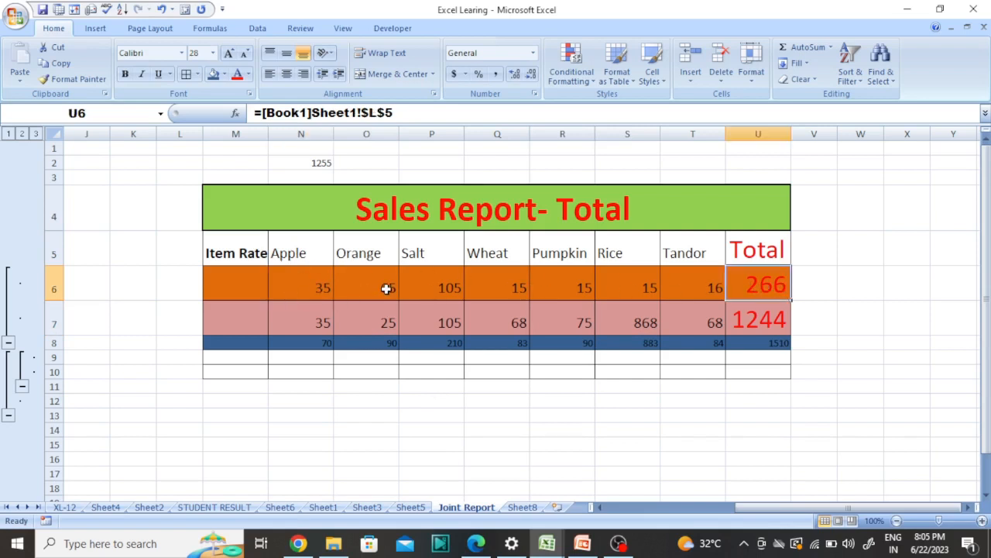
{"action": "left_click", "coordinate": [345, 341]}
{"action": "left_click", "coordinate": [388, 324]}
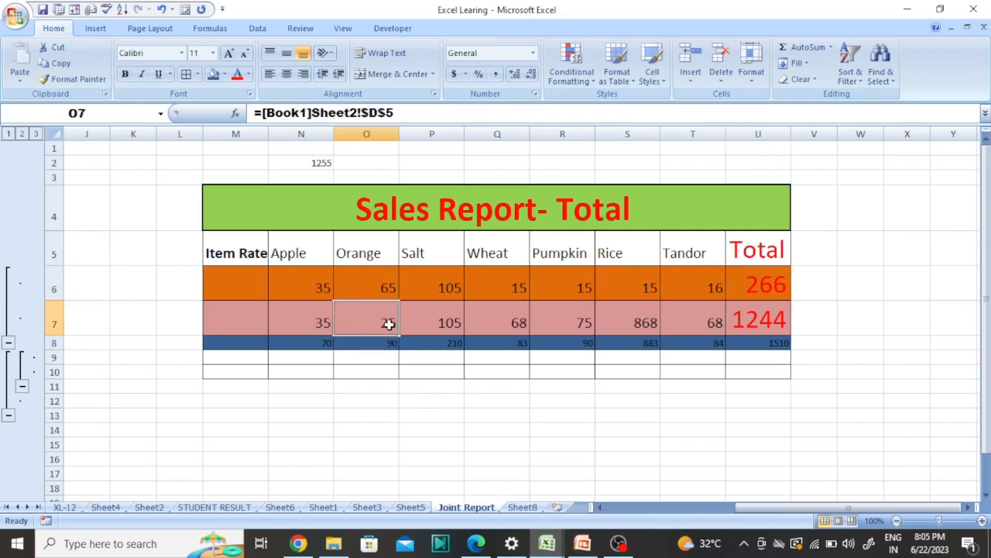
{"action": "left_click", "coordinate": [470, 324]}
{"action": "left_click", "coordinate": [317, 340]}
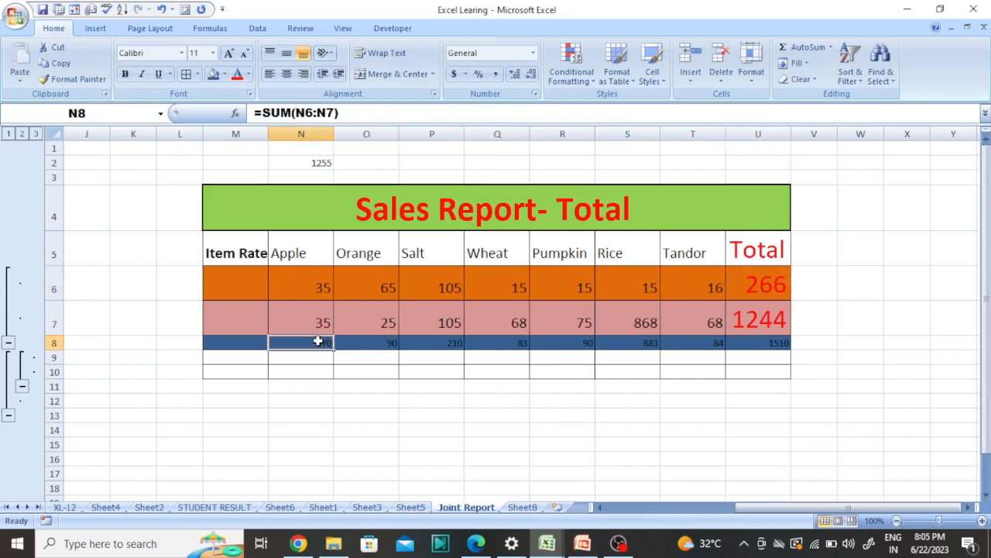
{"action": "left_click_drag", "start_coordinate": [325, 281], "coordinate": [326, 341]}
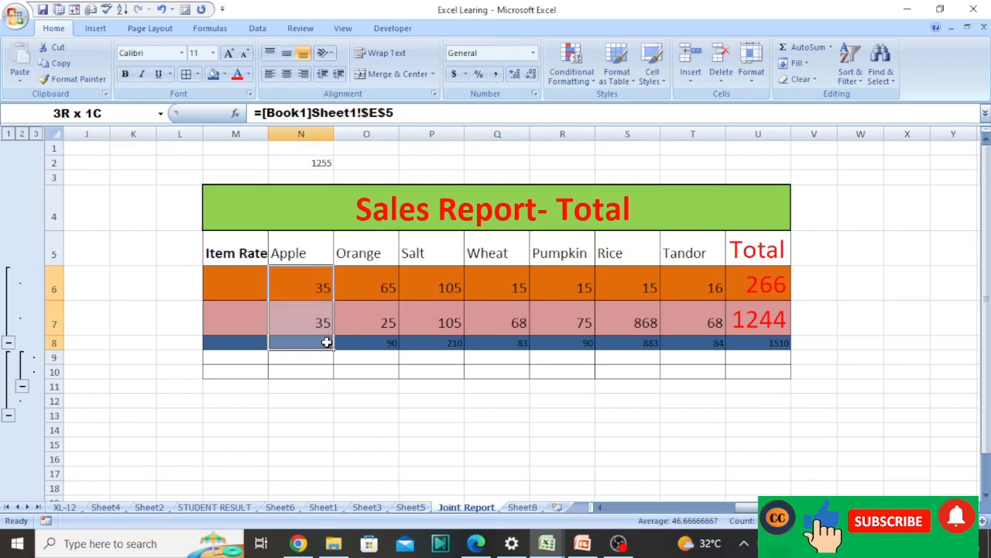
{"action": "left_click", "coordinate": [504, 284]}
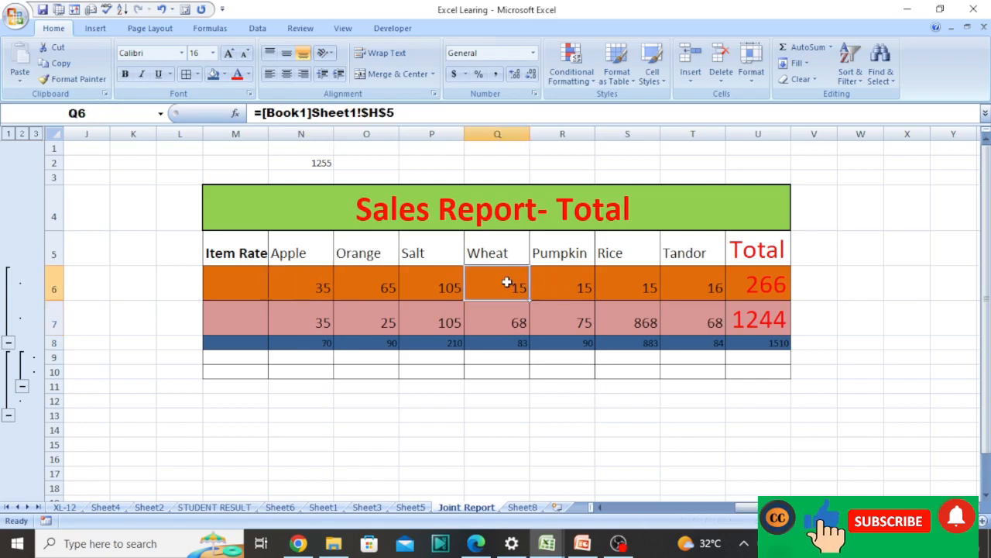
{"action": "left_click", "coordinate": [506, 321]}
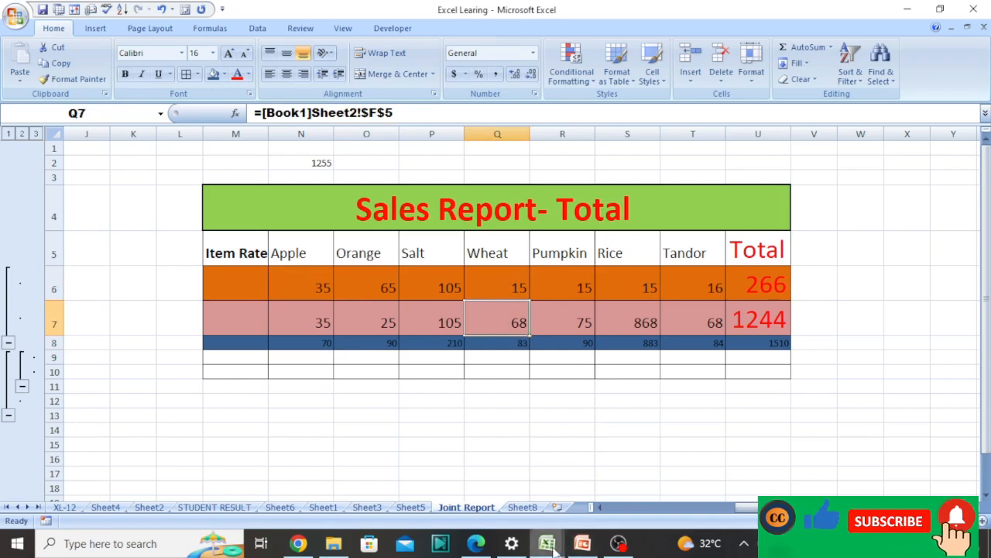
- Switch to the Book1 workbook and set the Wheat unit value in F5 of Sheet2 to 100
{"action": "mouse_move", "coordinate": [552, 547]}
{"action": "left_click", "coordinate": [563, 485]}
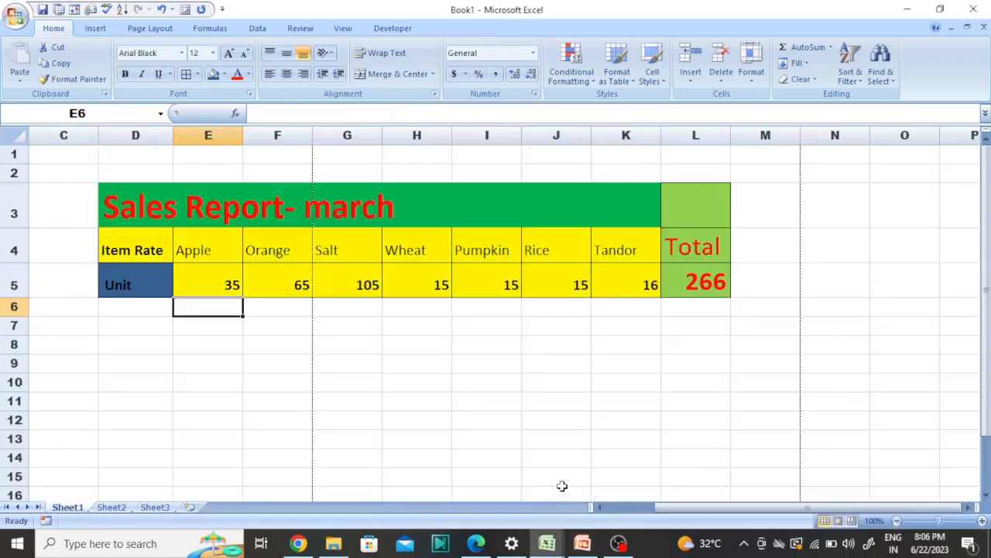
{"action": "left_click", "coordinate": [111, 507]}
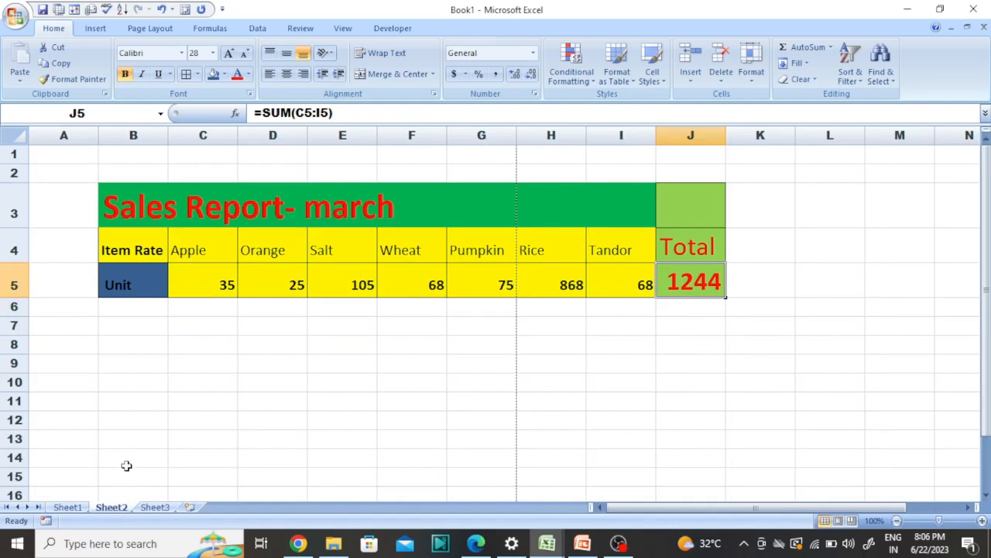
{"action": "left_click", "coordinate": [373, 289]}
{"action": "left_click", "coordinate": [422, 286]}
{"action": "left_click", "coordinate": [463, 286]}
{"action": "left_click", "coordinate": [420, 280]}
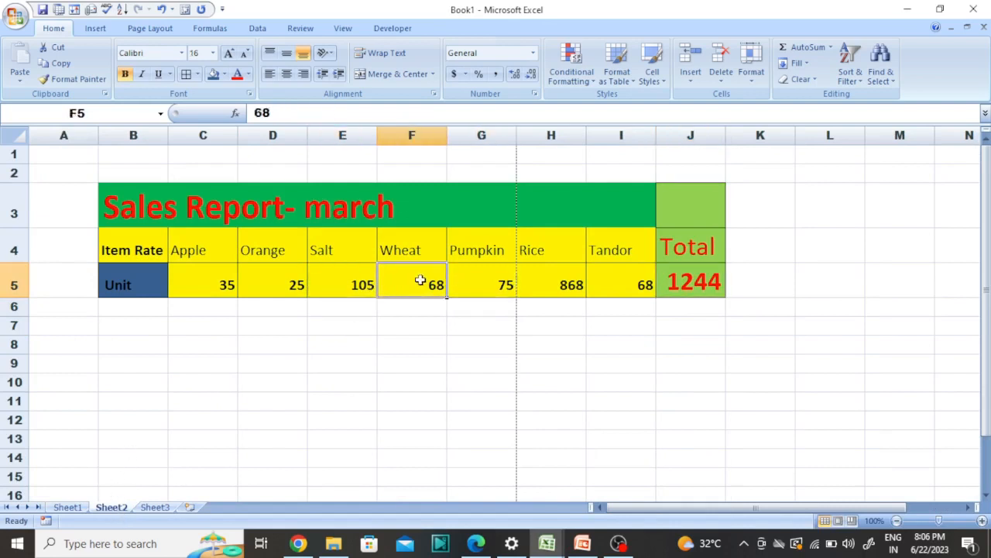
{"action": "type", "text": "100"}
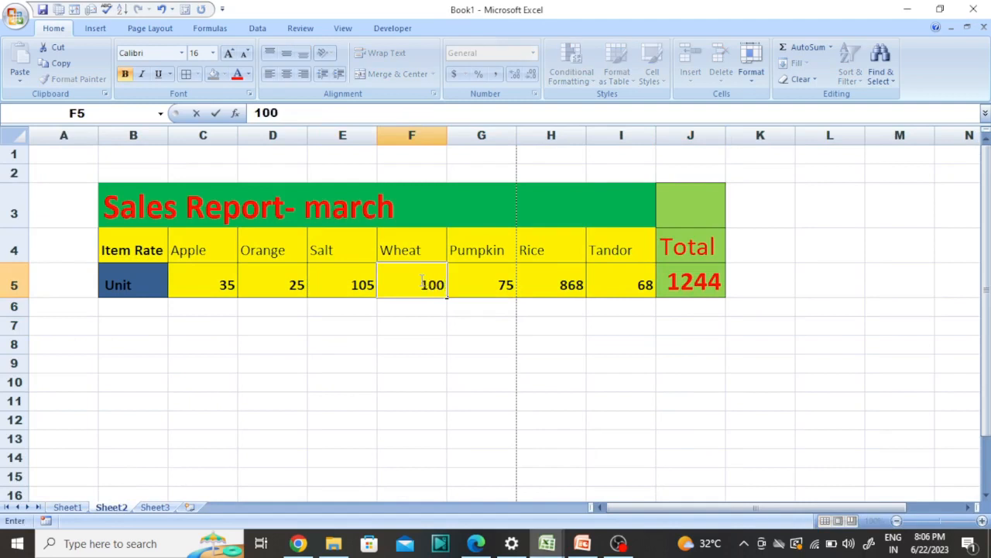
{"action": "key", "text": "Return"}
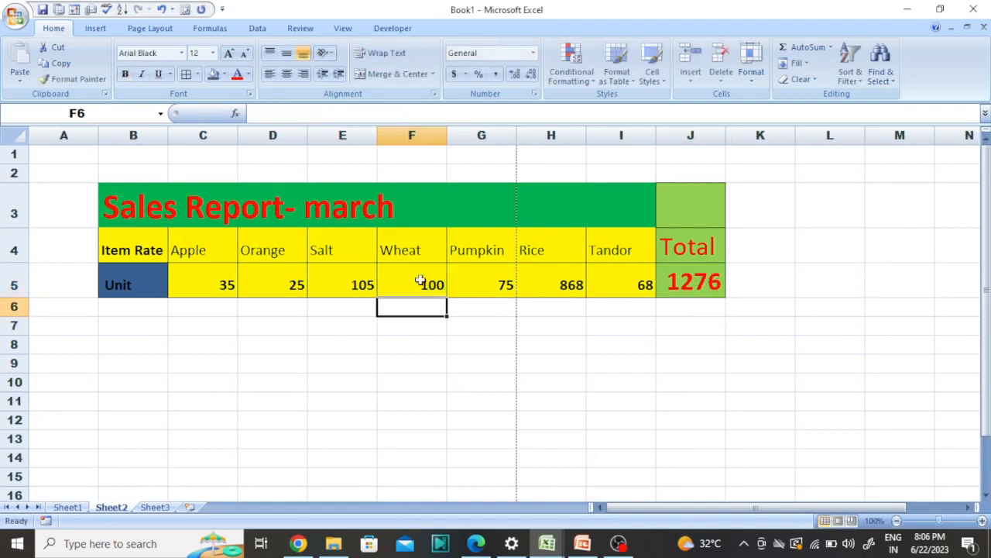
- Return to the Excel Learing workbook and check the linked Wheat cell Q7 and Total cell U7 on Joint Report
{"action": "mouse_move", "coordinate": [547, 547]}
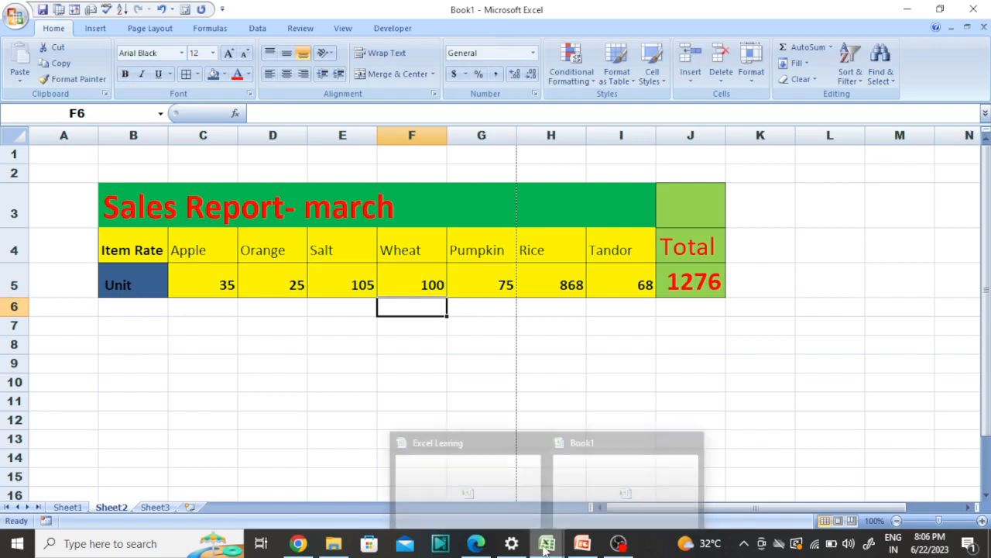
{"action": "left_click", "coordinate": [471, 484]}
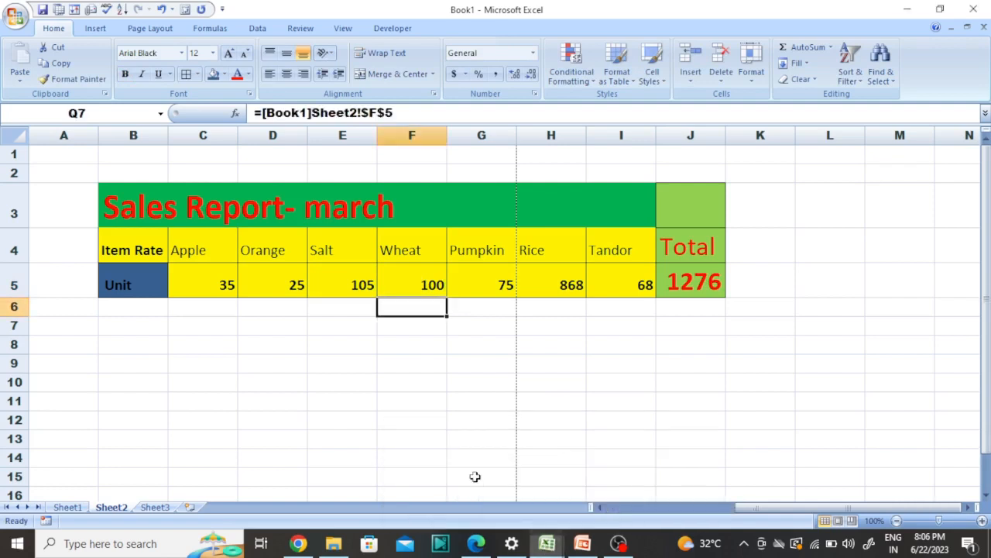
{"action": "left_click", "coordinate": [512, 326]}
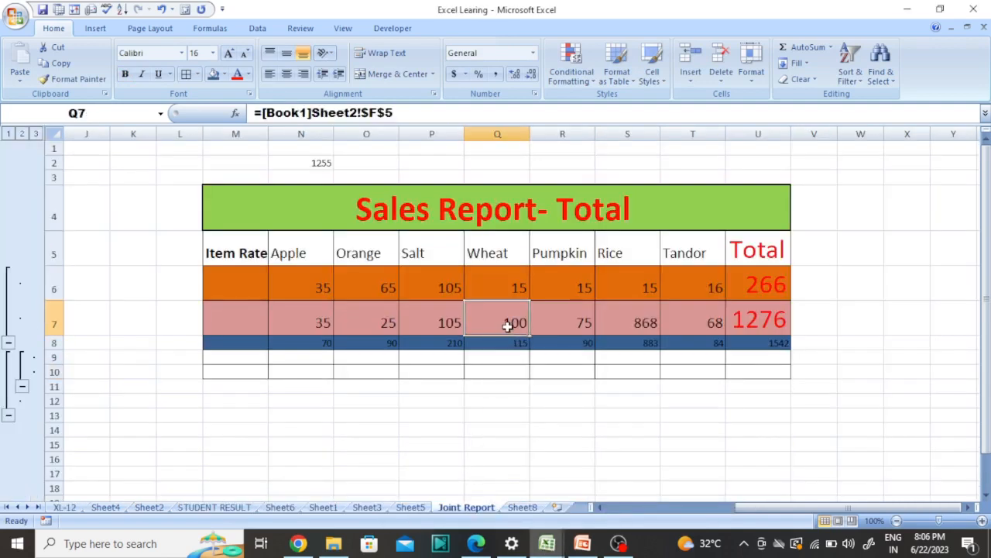
{"action": "left_click", "coordinate": [756, 326]}
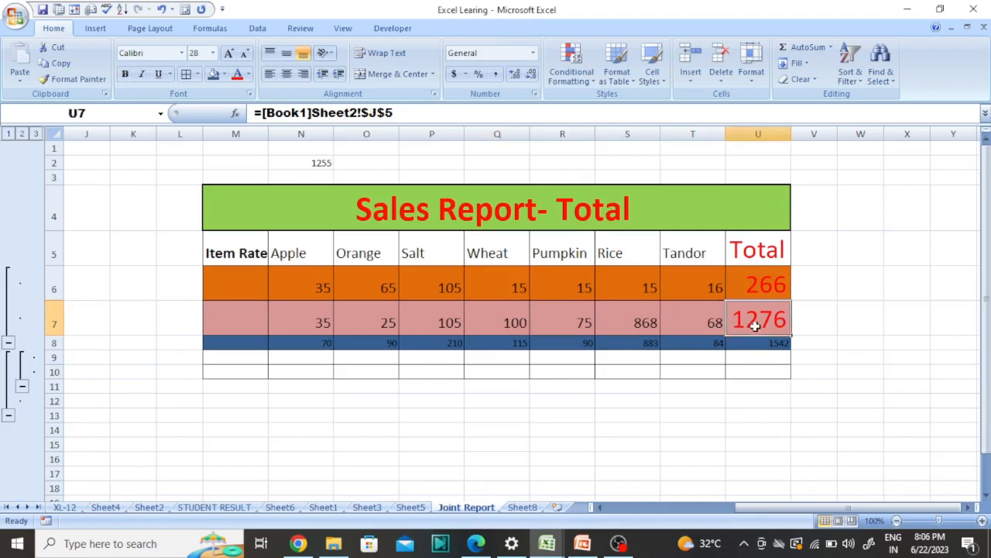
{"action": "left_click", "coordinate": [503, 358]}
{"action": "left_click", "coordinate": [506, 373]}
{"action": "left_click", "coordinate": [222, 202]}
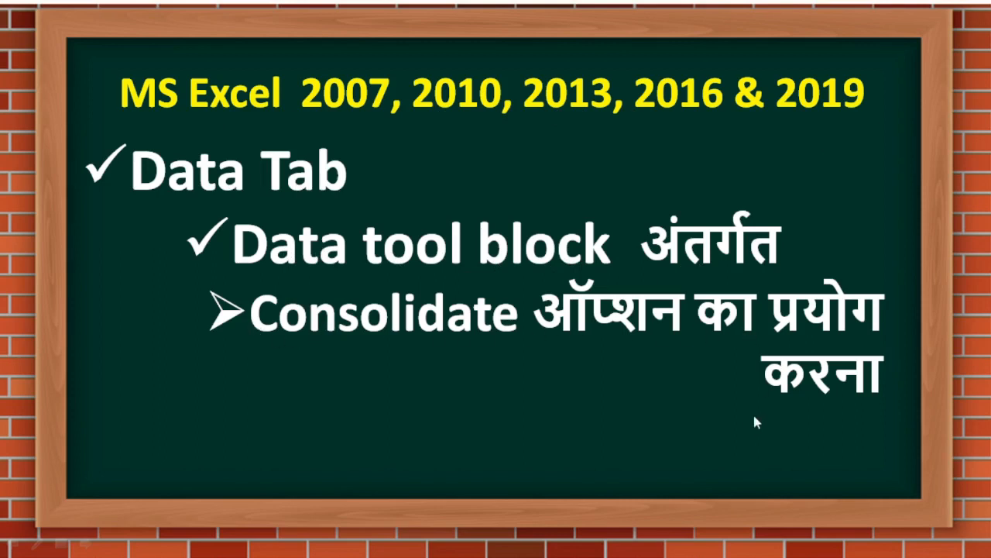
{"action": "left_click", "coordinate": [419, 320]}
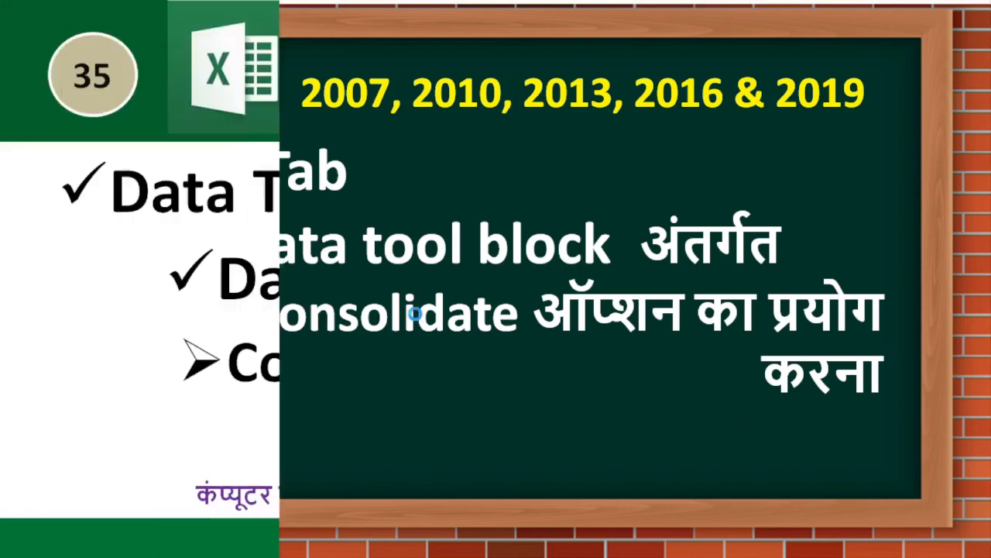